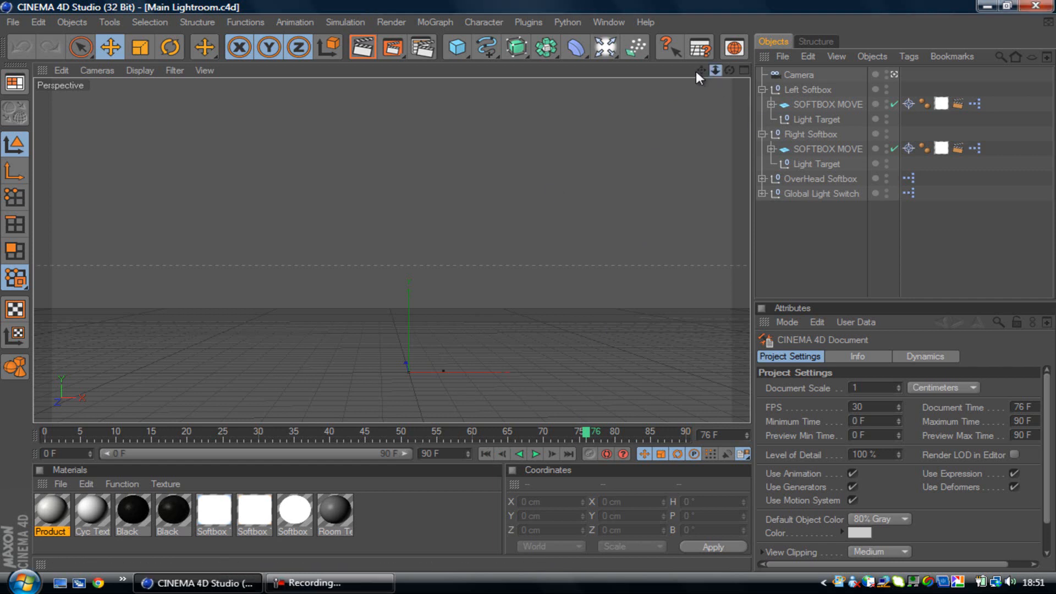
Add a MoText object to the lightroom scene and set its text to YOUTUBE.
scroll(526, 292, down, 3)
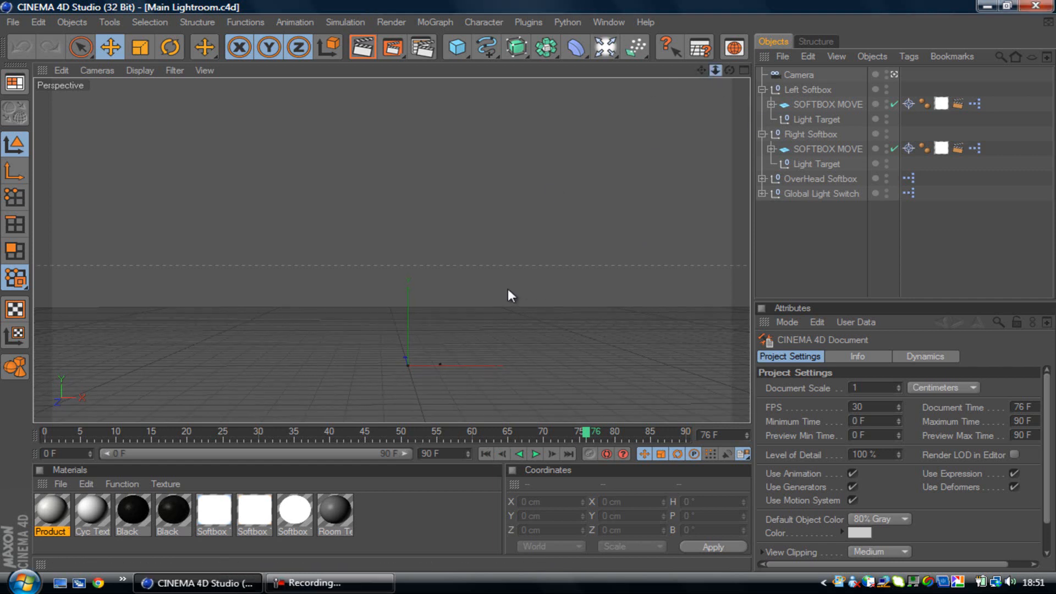
scroll(526, 292, down, 3)
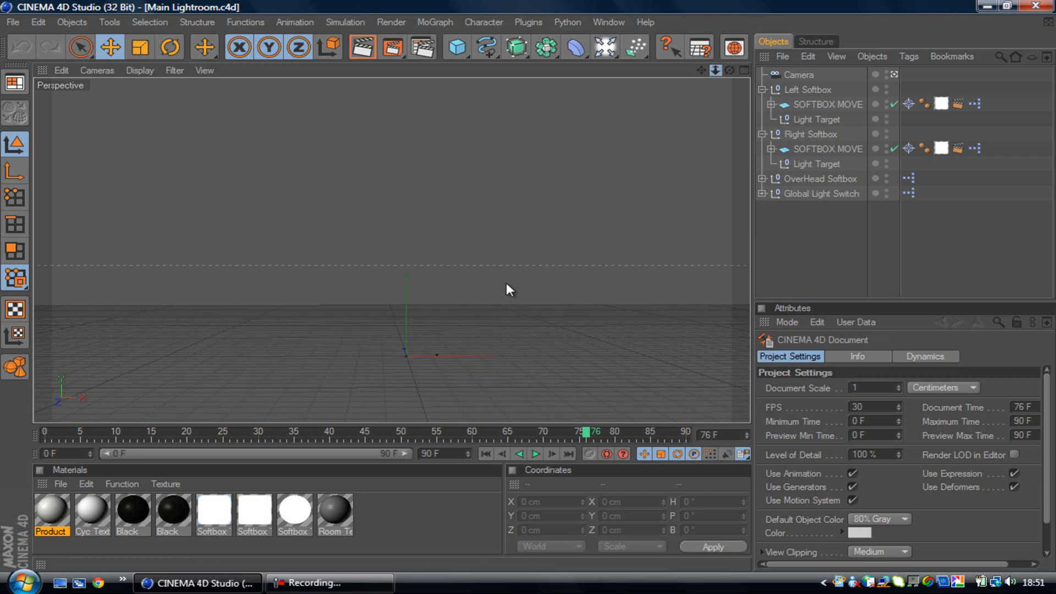
scroll(420, 284, down, 5)
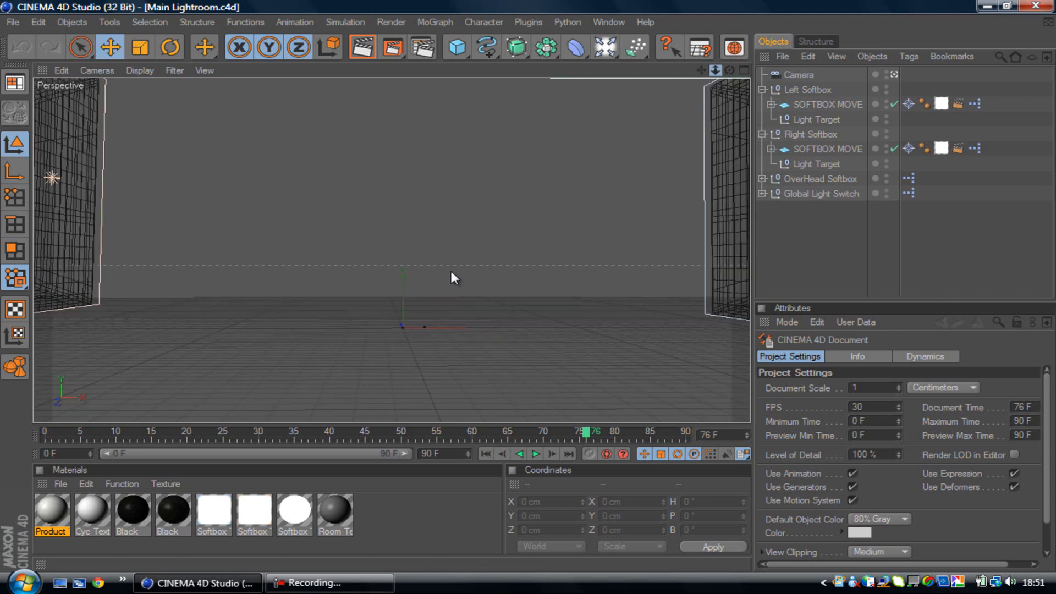
scroll(524, 283, down, 3)
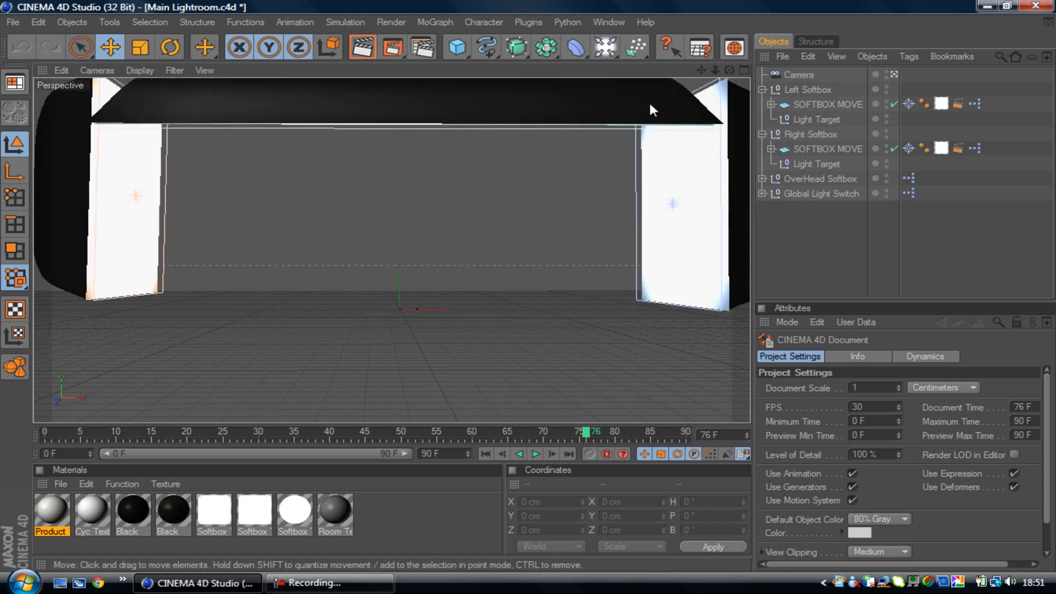
mouse_move(715, 69)
mouse_down()
mouse_move(535, 287)
mouse_move(664, 294)
mouse_move(530, 285)
mouse_move(646, 269)
mouse_move(533, 285)
mouse_move(715, 70)
mouse_up()
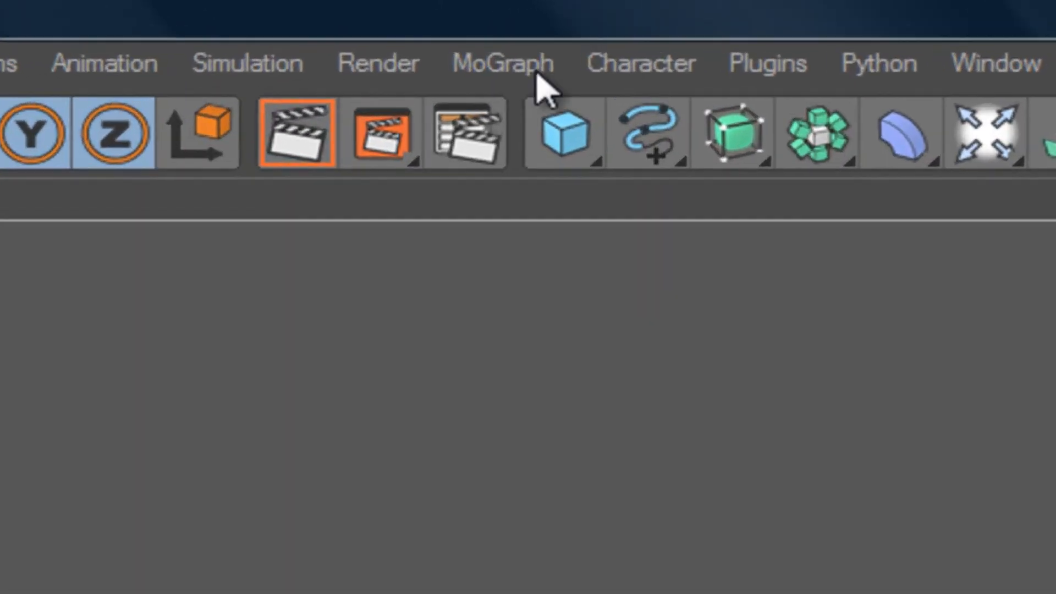
click(435, 22)
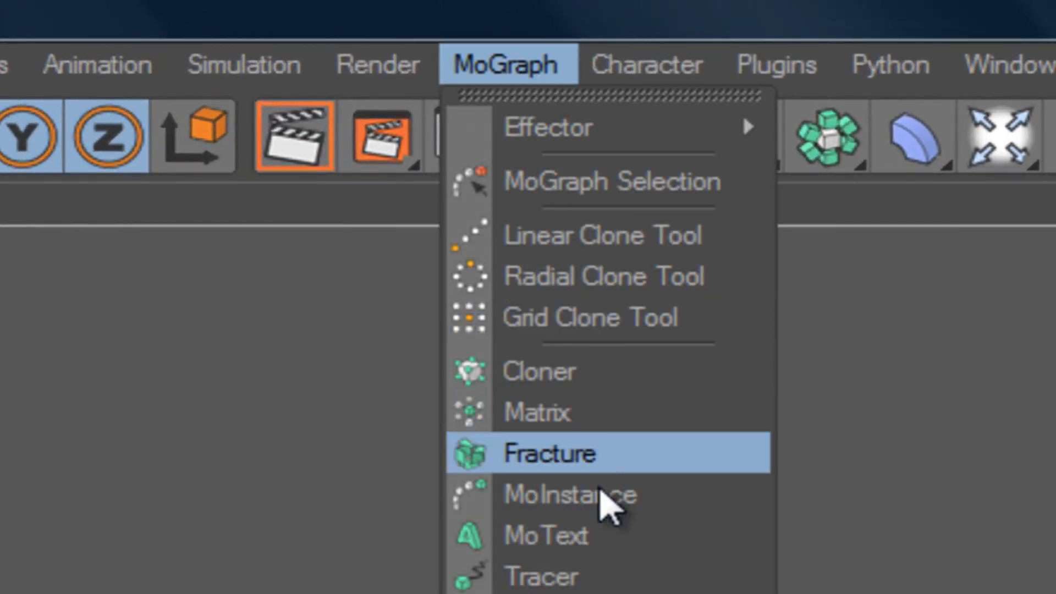
click(601, 528)
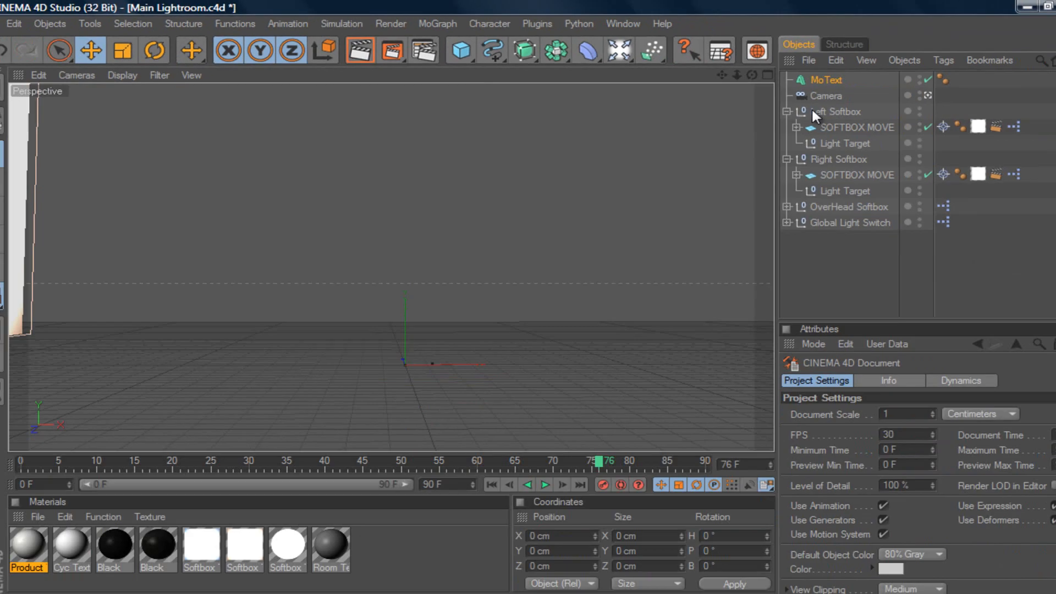
click(825, 81)
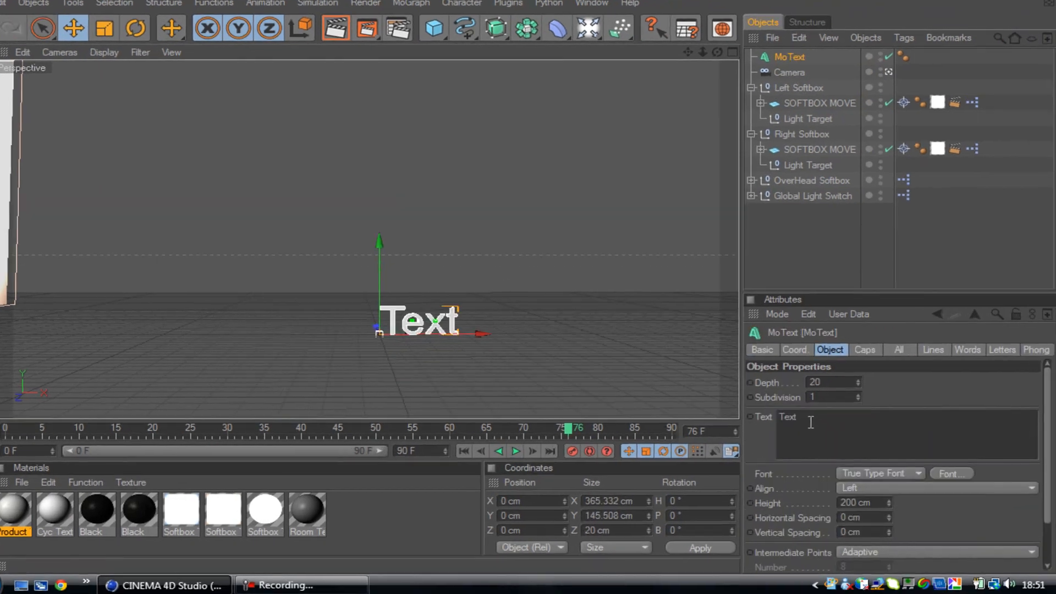
drag(813, 425, 705, 408)
text(YOUTUBE)
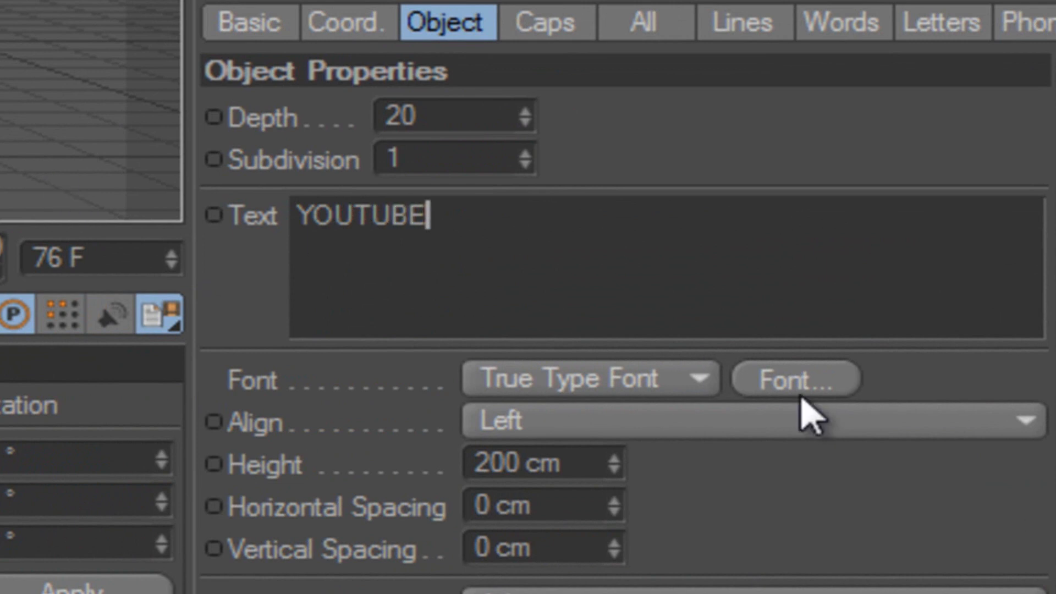
Change the font of the YOUTUBE text to RaseOne Original.
click(787, 376)
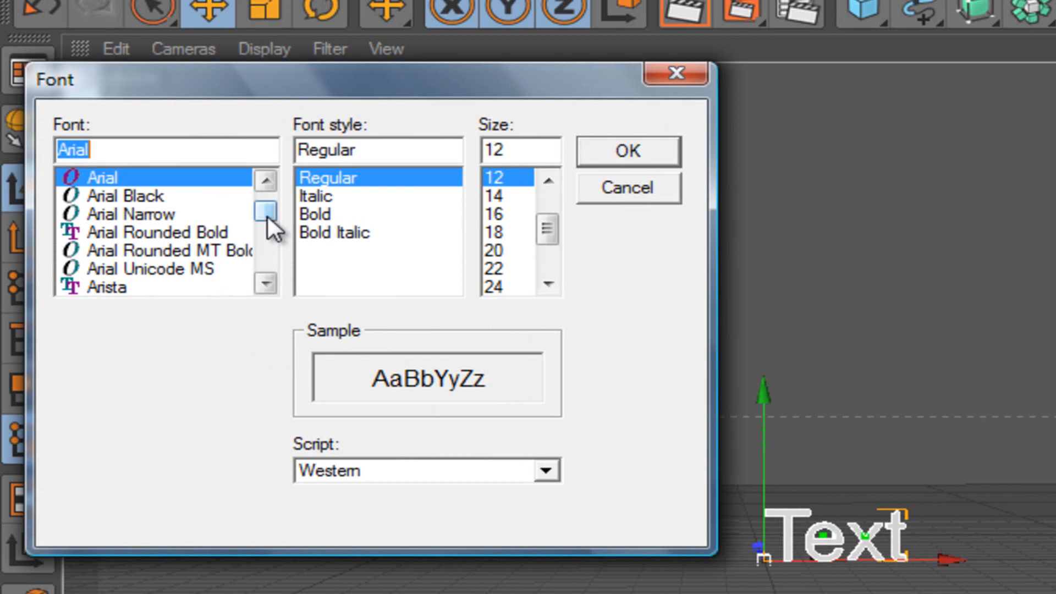
drag(267, 218, 270, 251)
click(269, 277)
click(269, 277)
click(269, 279)
click(269, 279)
click(269, 279)
click(269, 279)
click(269, 279)
click(269, 279)
click(269, 279)
click(269, 278)
click(183, 196)
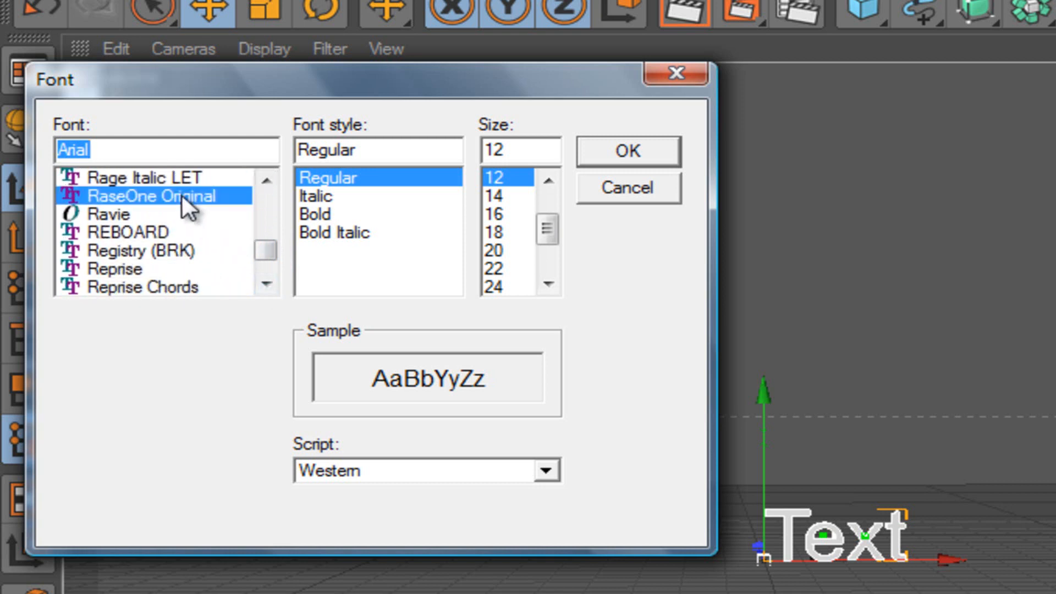
click(670, 157)
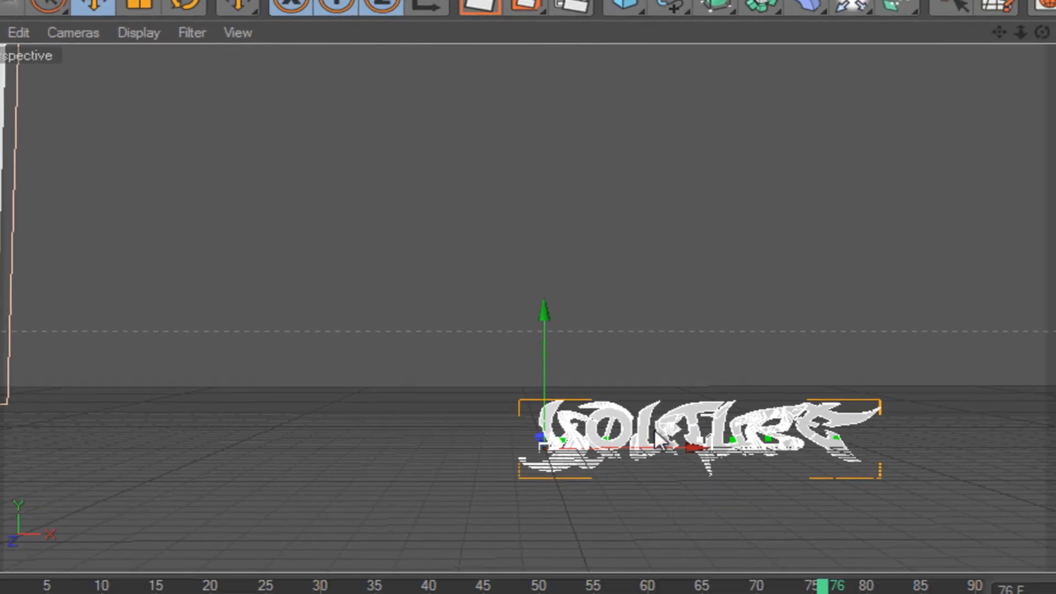
Shift the text along X to about -583 cm and increase its height to 459 cm.
drag(619, 420, 668, 341)
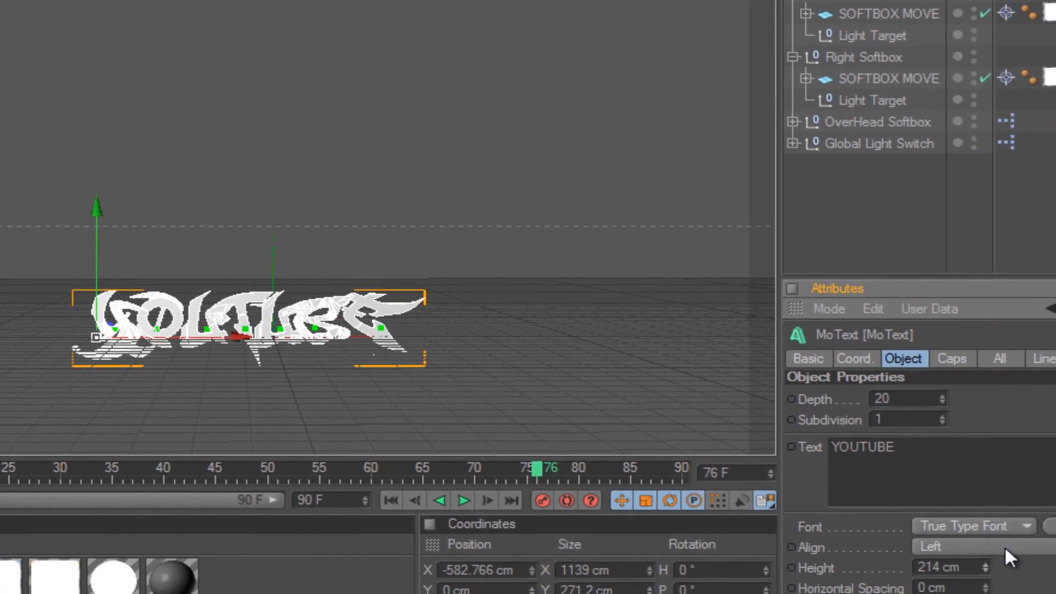
drag(1006, 549, 1020, 495)
drag(986, 568, 1039, 493)
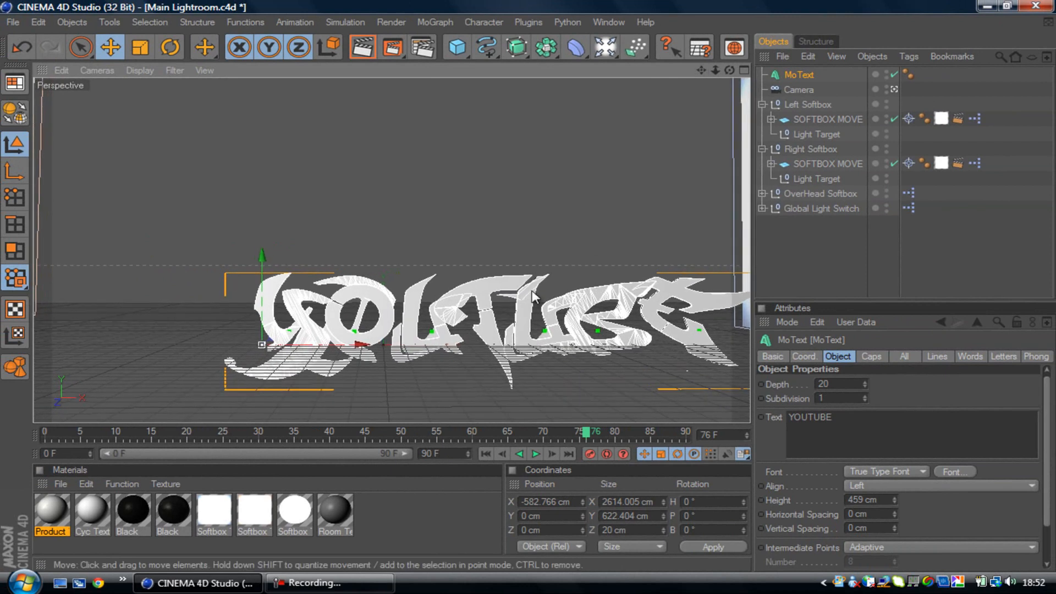
Centre the text between the softboxes and raise it, at about X -1073 cm and Y 138 cm.
drag(363, 345, 283, 345)
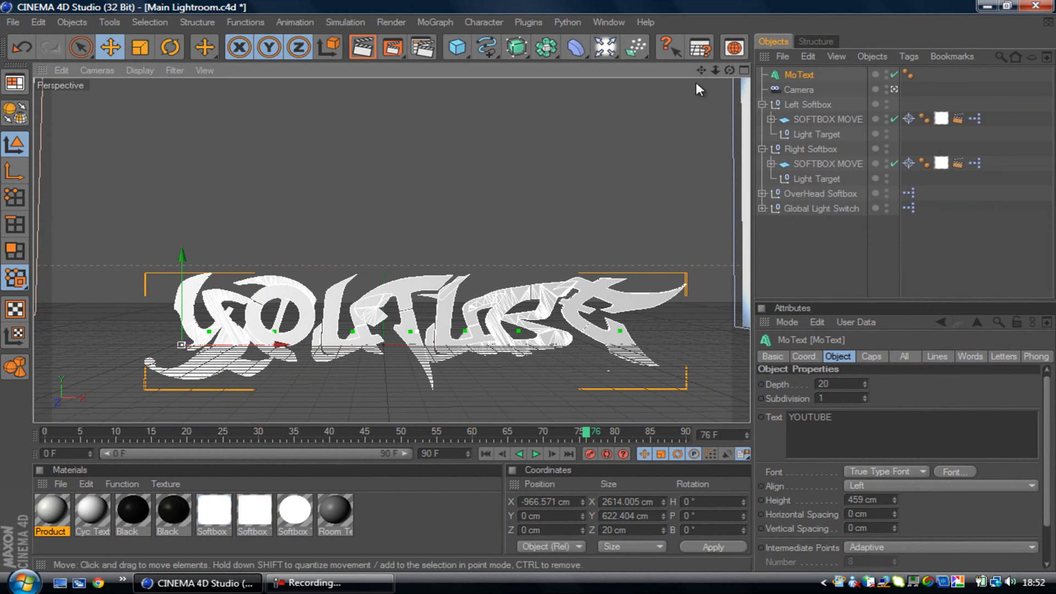
drag(701, 70, 710, 71)
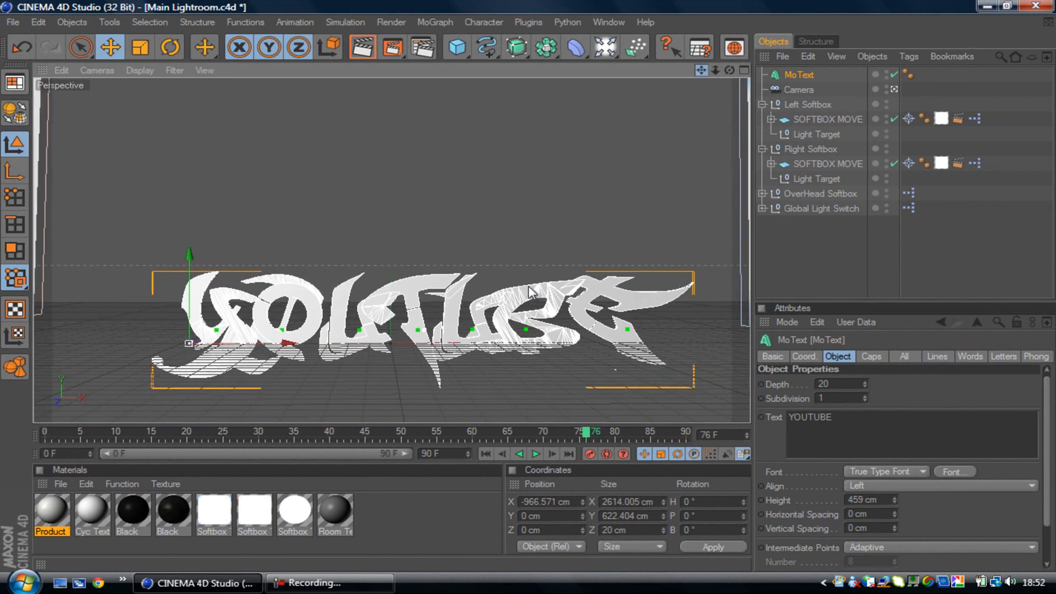
drag(292, 343, 283, 343)
drag(182, 276, 181, 250)
drag(279, 317, 279, 318)
drag(528, 291, 515, 291)
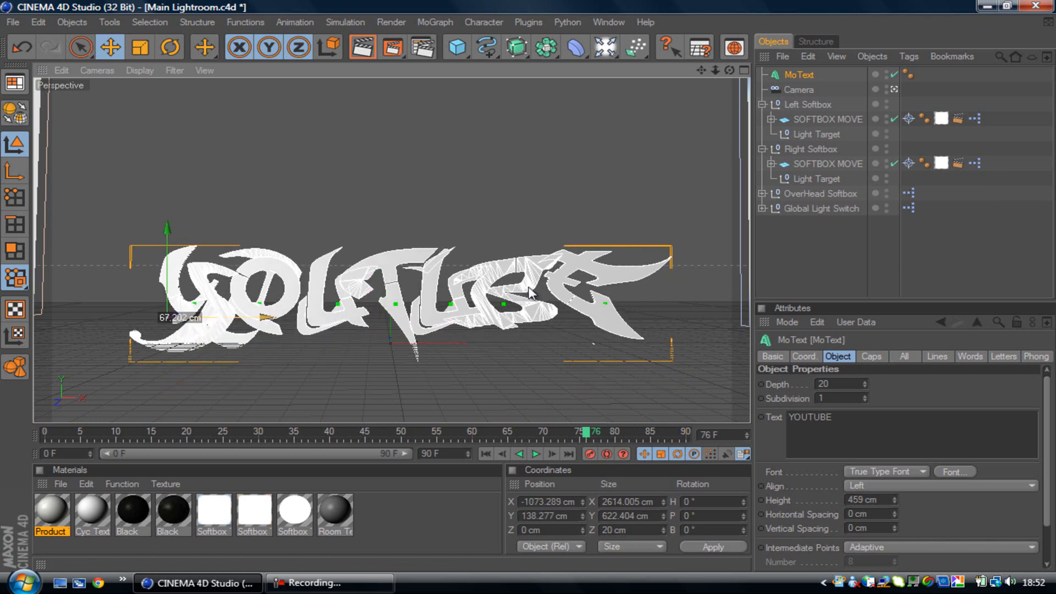
Increase the extrusion depth of the text to 500.
mouse_move(866, 383)
mouse_down()
mouse_move(867, 371)
mouse_move(872, 388)
mouse_up()
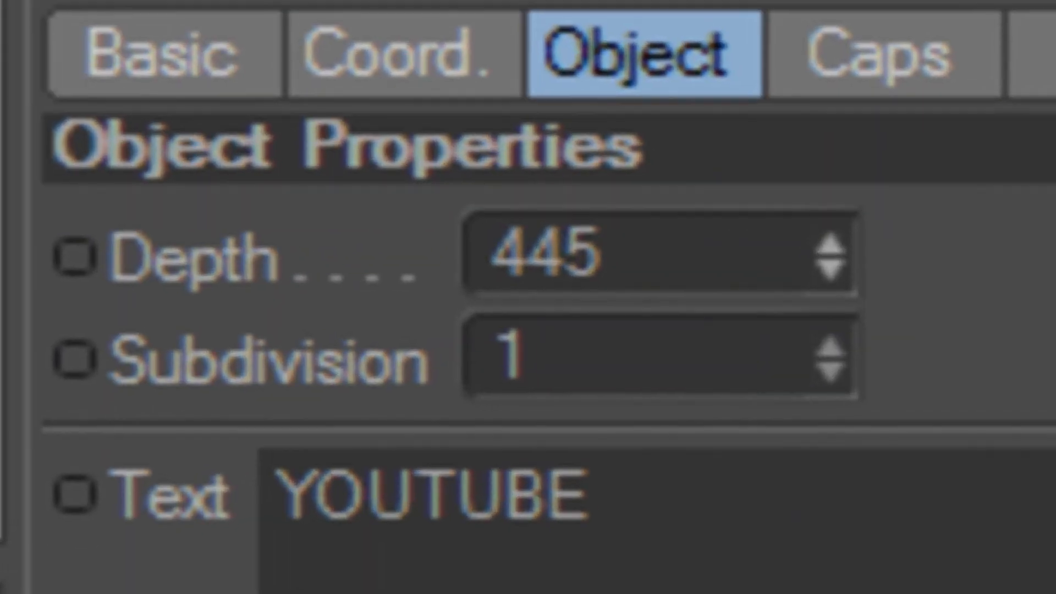
drag(850, 308, 897, 99)
drag(830, 257, 852, 173)
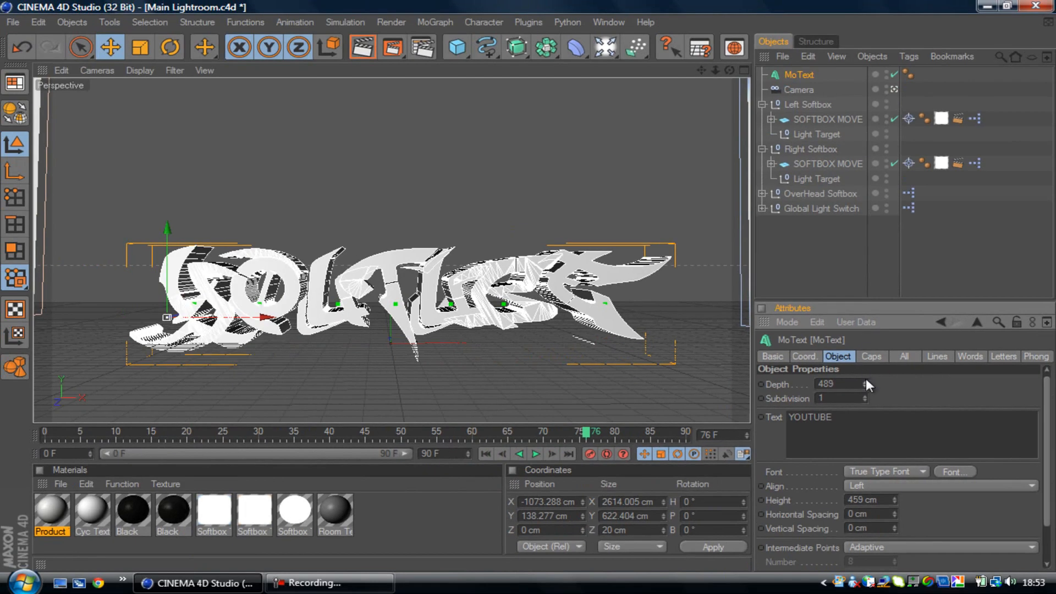
drag(865, 379, 866, 382)
Set both the start and end caps of the text to Fillet Cap, leaving the text deselected.
click(880, 358)
click(881, 384)
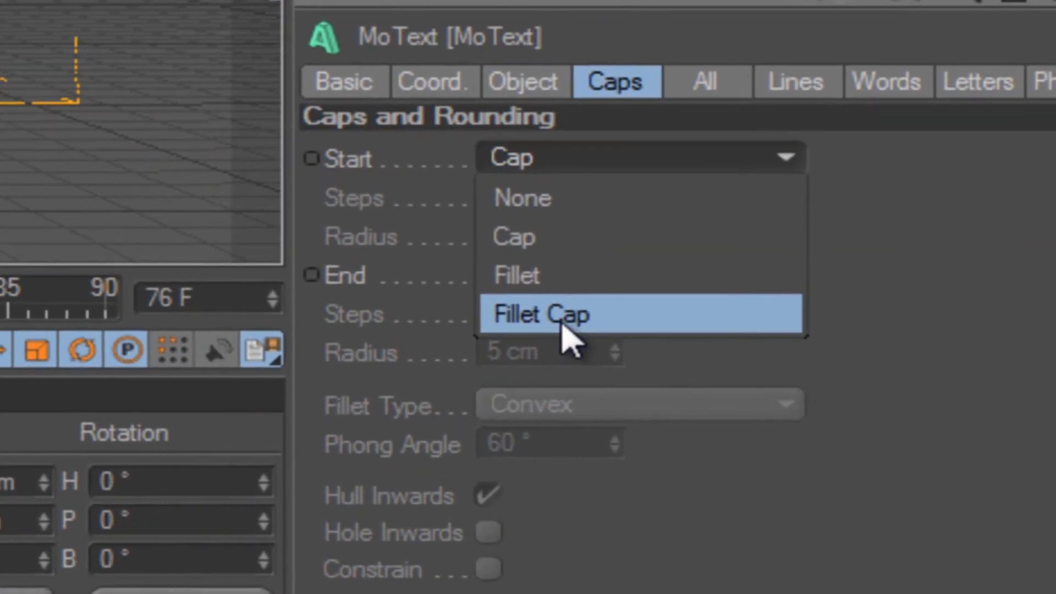
click(851, 440)
click(564, 275)
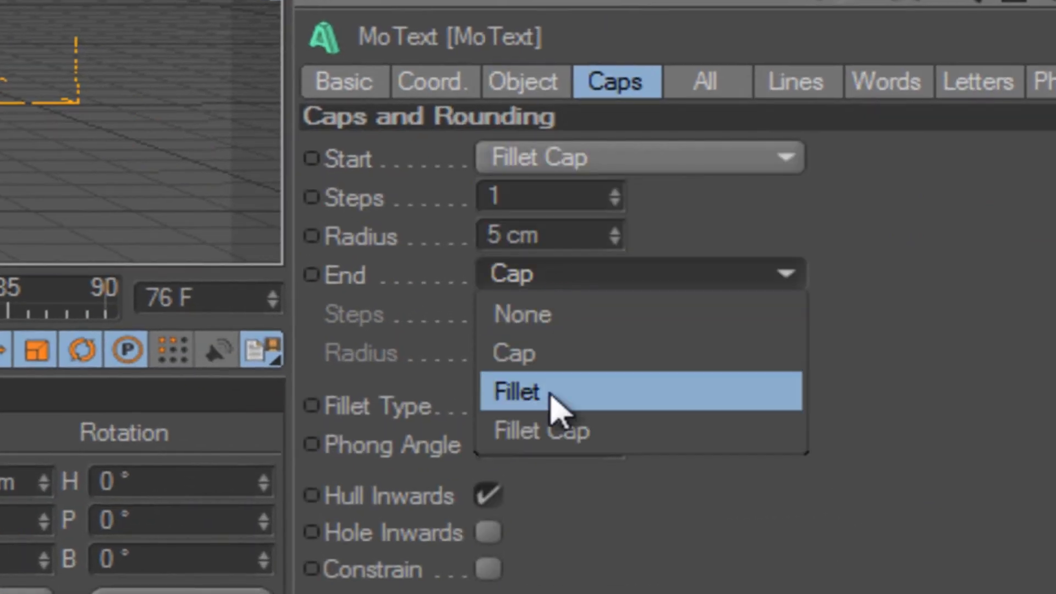
click(547, 431)
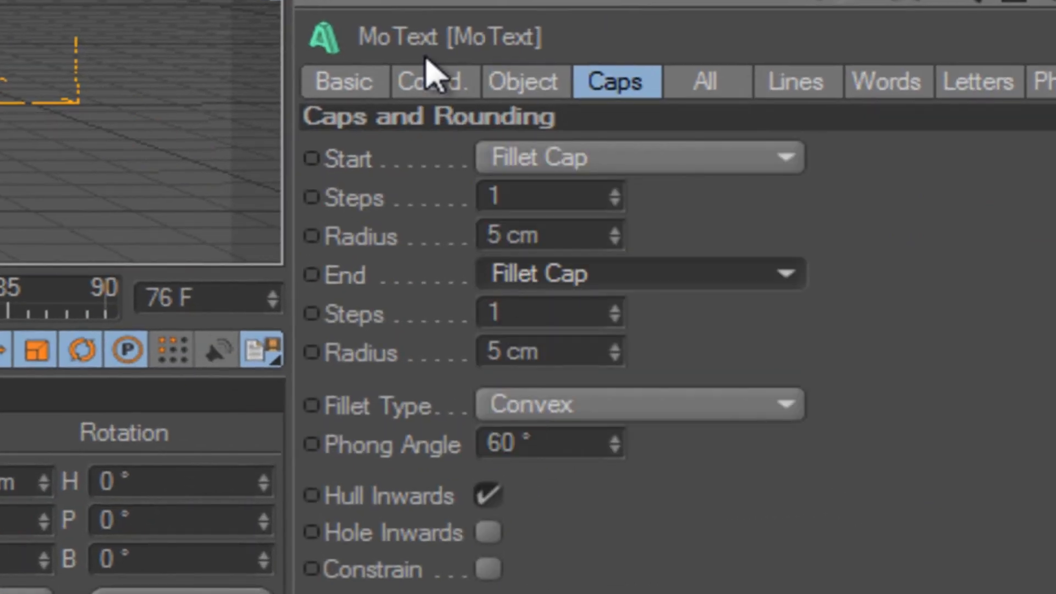
click(642, 229)
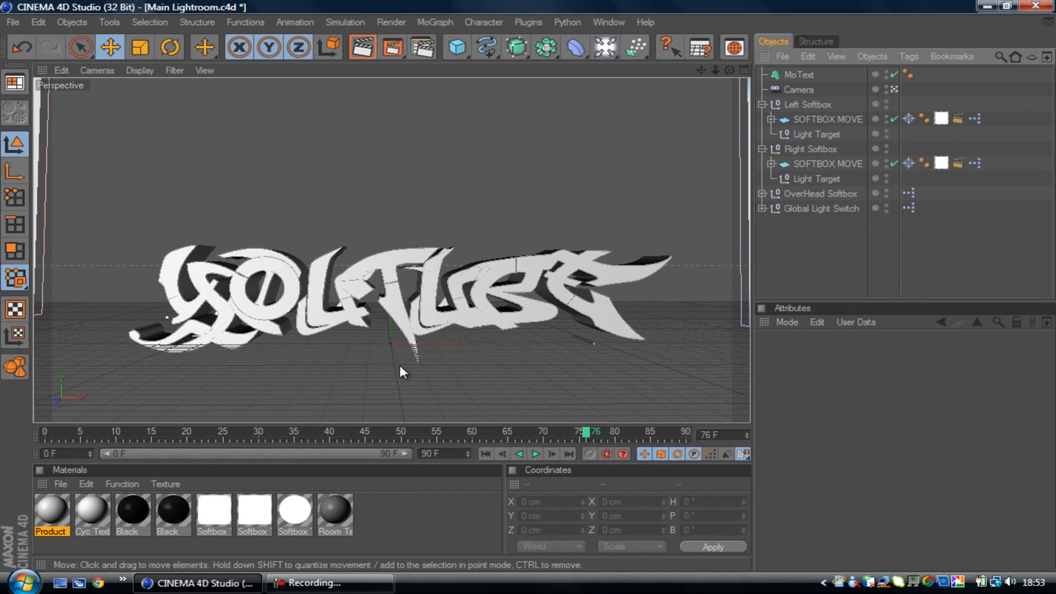
Duplicate the MoText object and set the copy's start and end fillet radius to 10 cm.
click(794, 74)
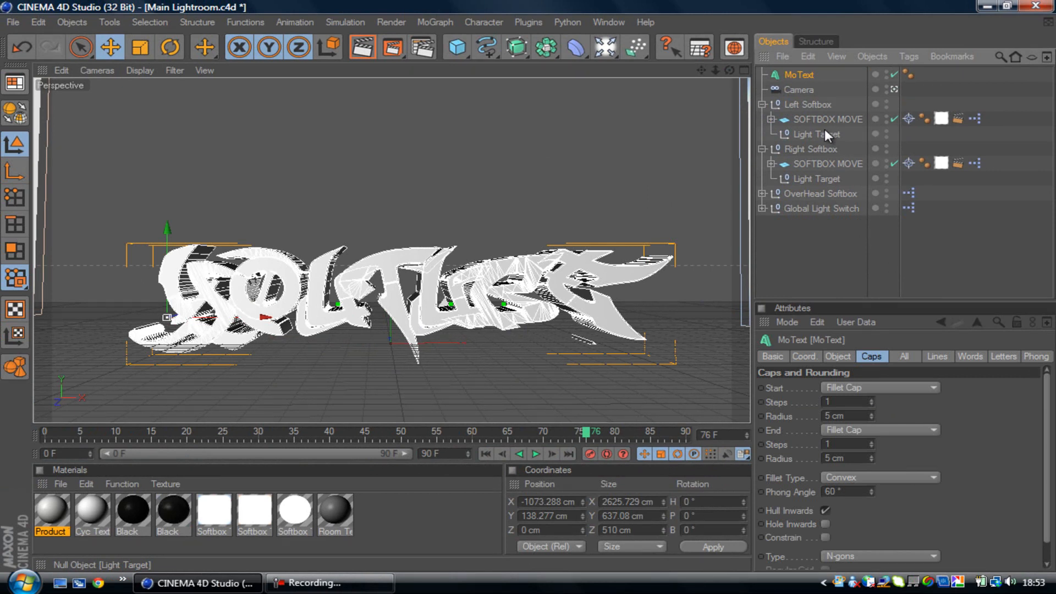
key(ctrl+v)
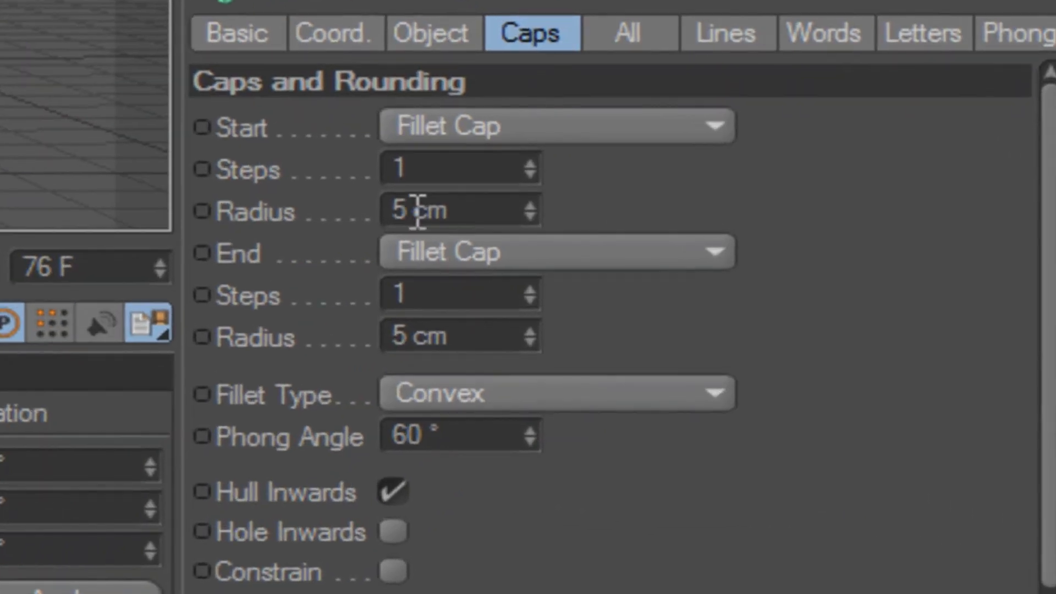
drag(406, 210, 393, 211)
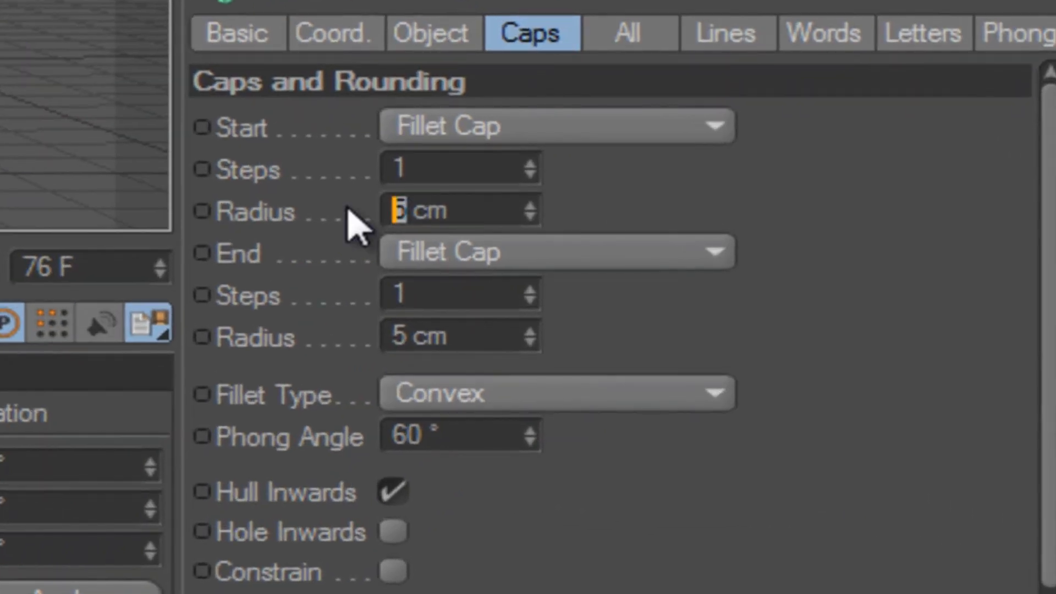
text(10)
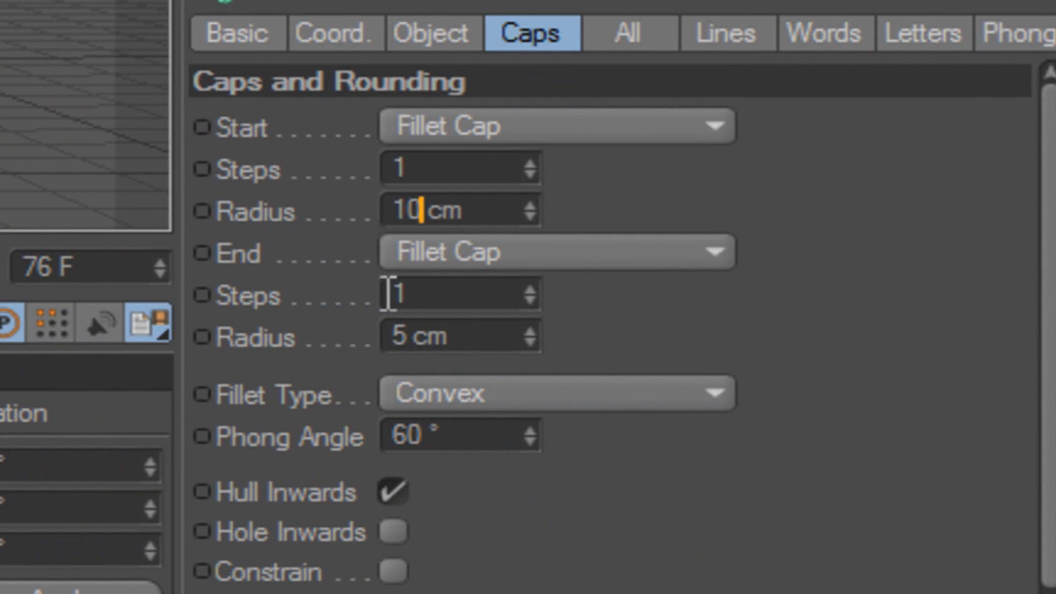
drag(406, 336, 389, 333)
text(10)
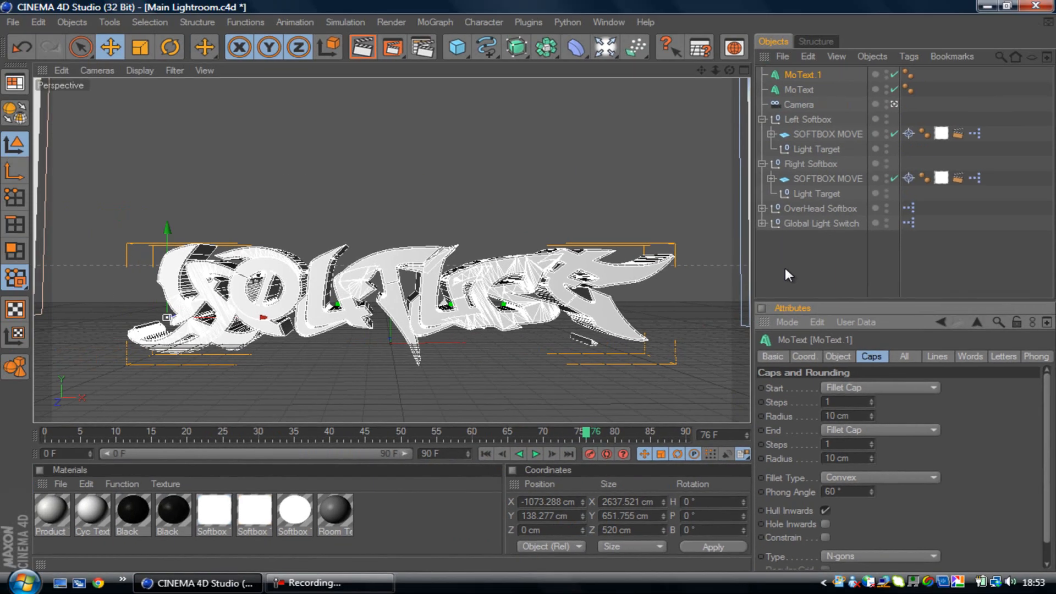
Set the extrusion depth of the duplicated text to 470.
click(836, 356)
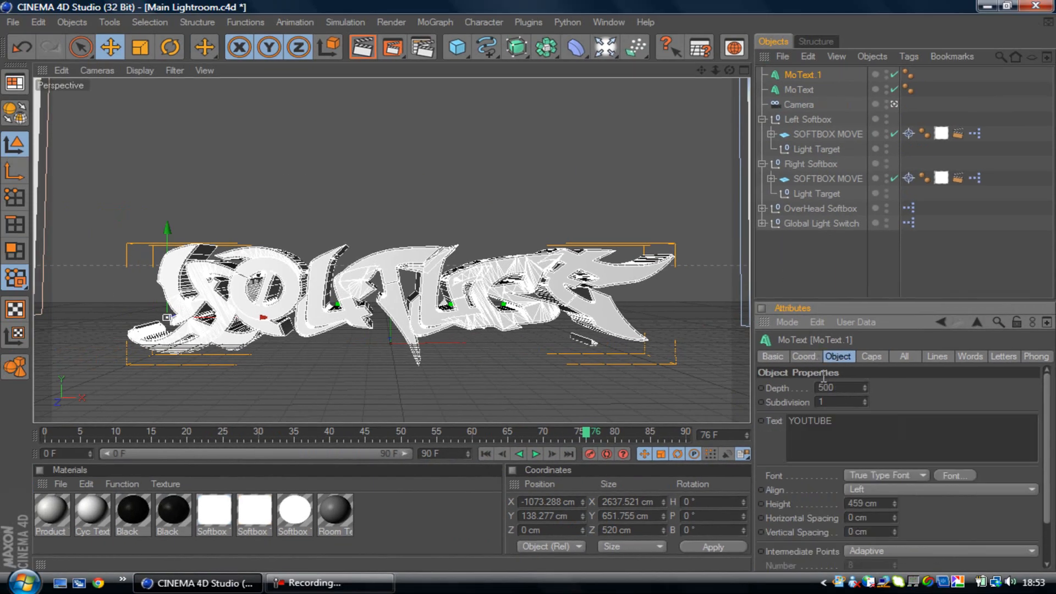
click(840, 387)
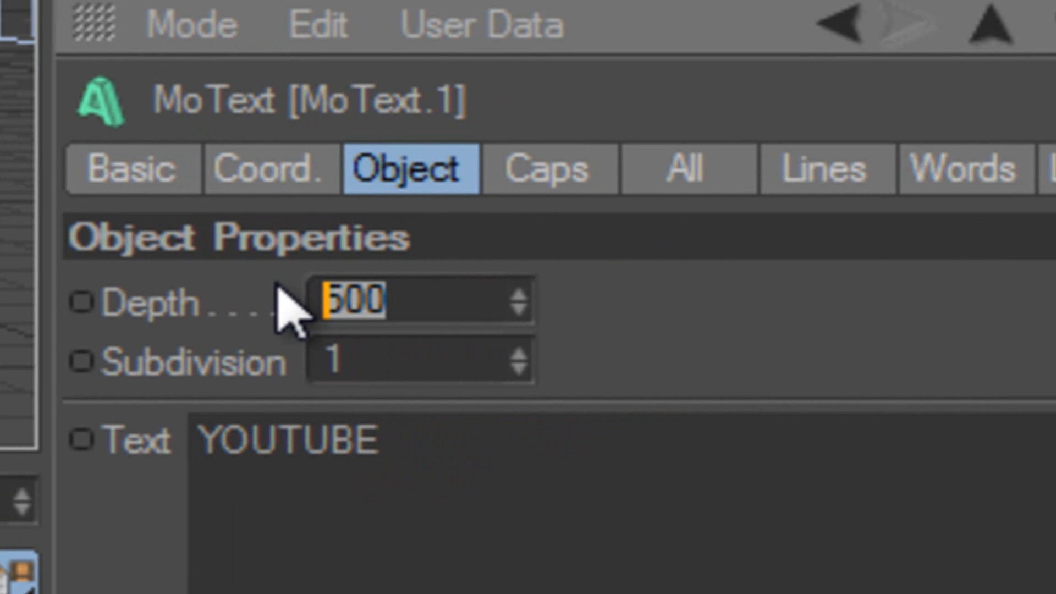
text(4)
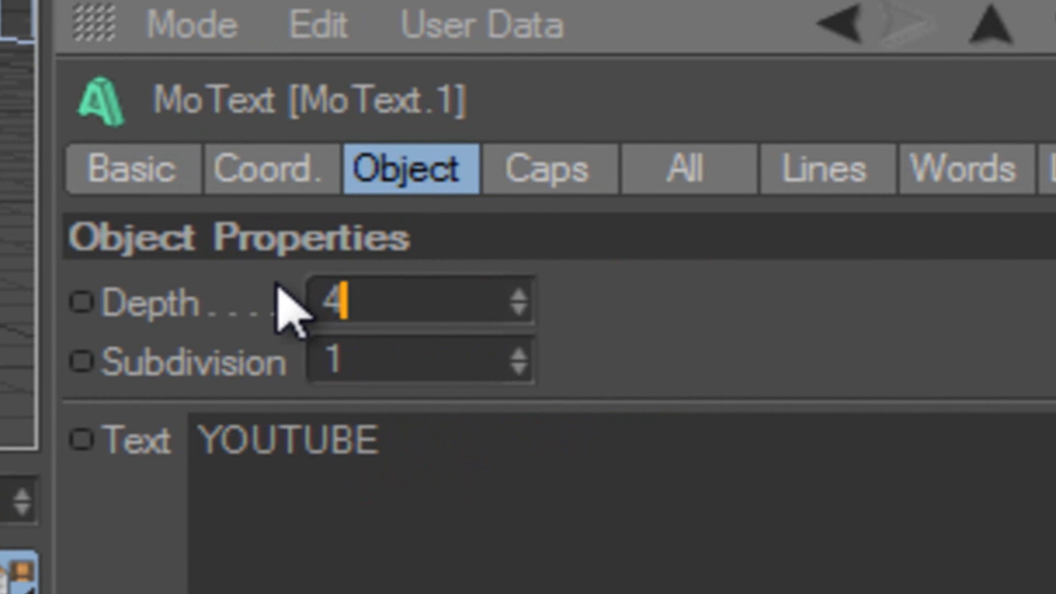
text(60)
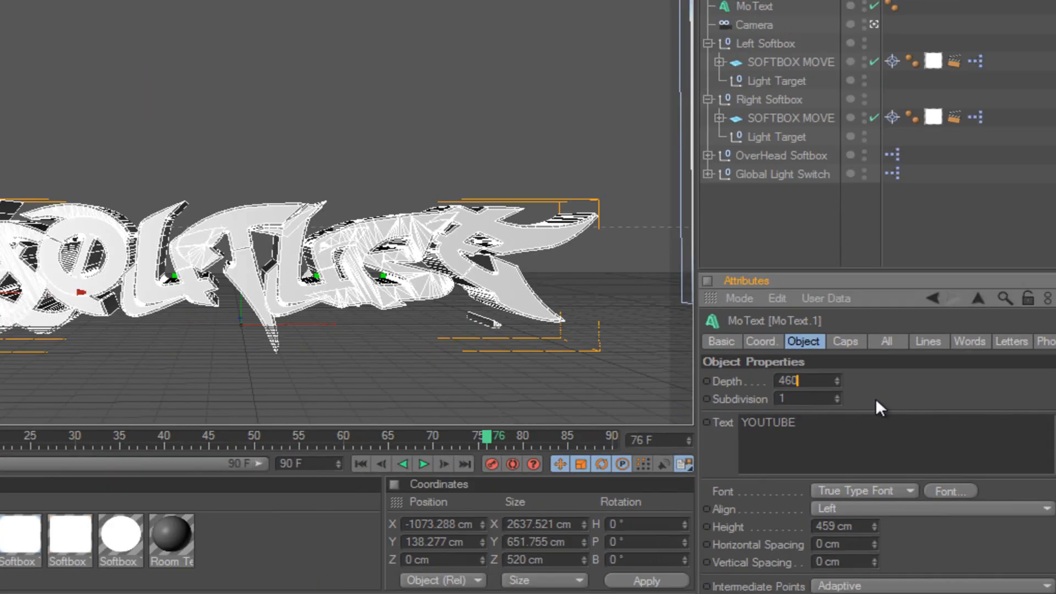
key(BackSpace)
key(BackSpace)
text(70)
key(Return)
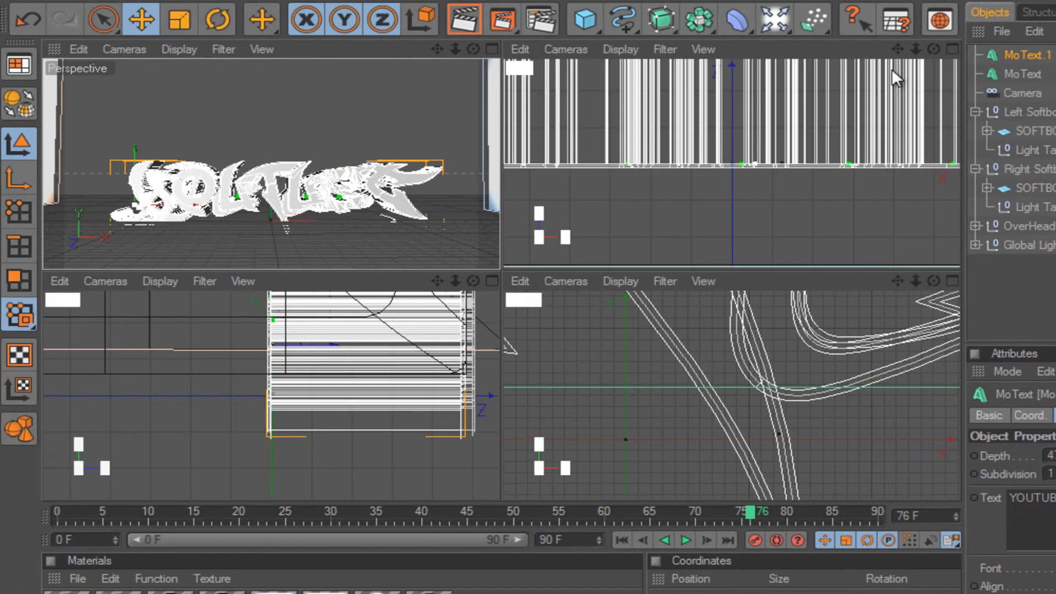
drag(895, 47, 677, 266)
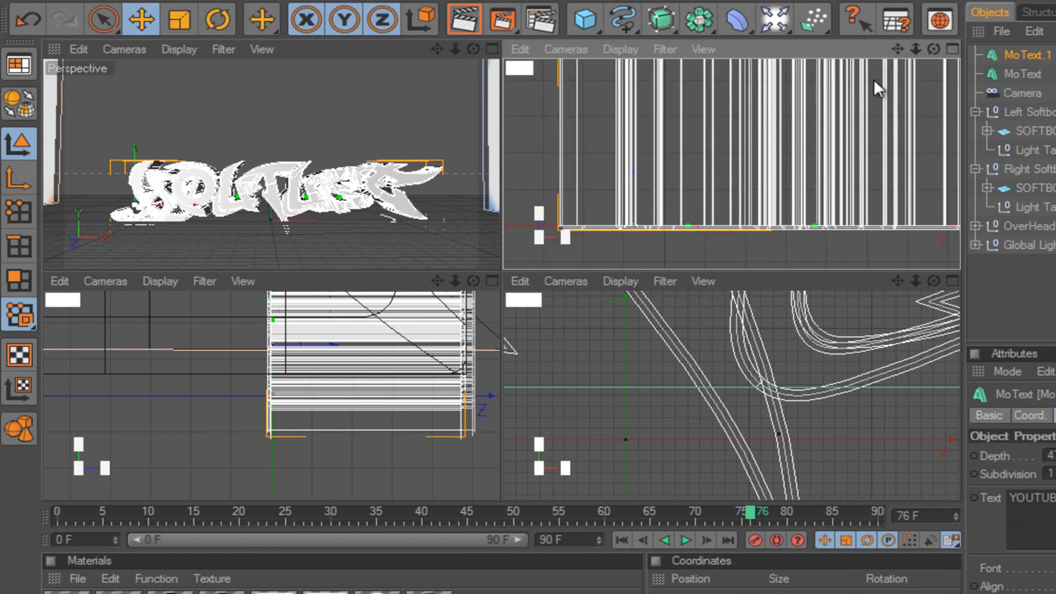
drag(899, 48, 675, 268)
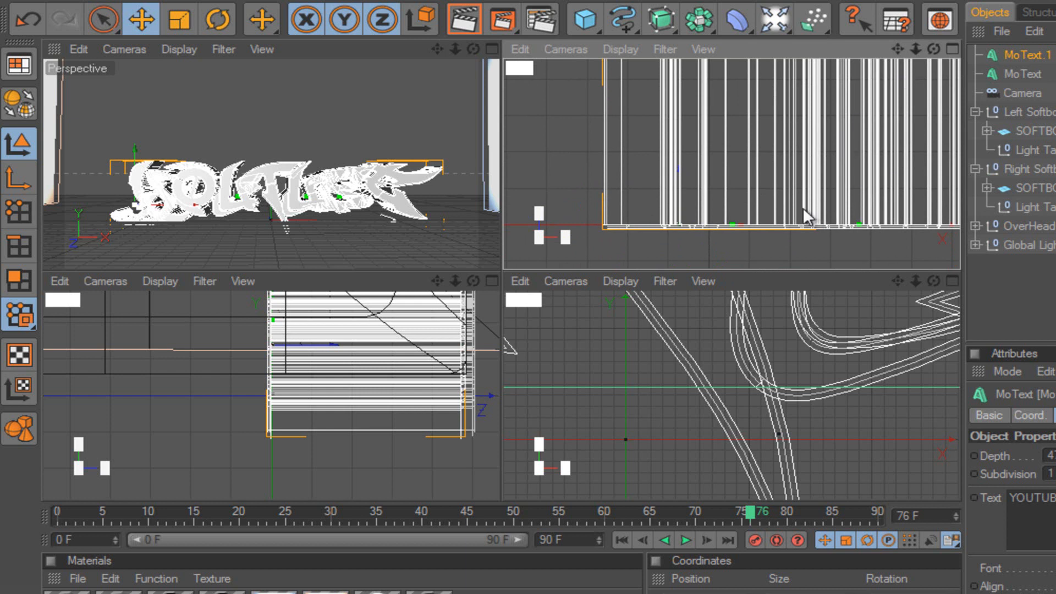
mouse_move(675, 264)
mouse_down()
mouse_move(676, 252)
mouse_move(676, 273)
mouse_up()
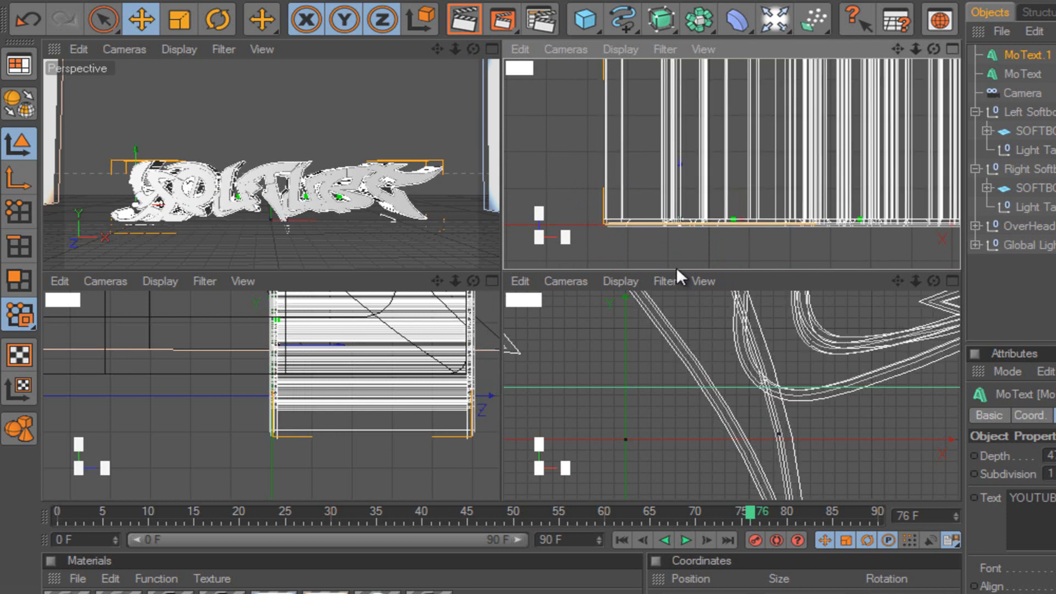
key(ctrl+z)
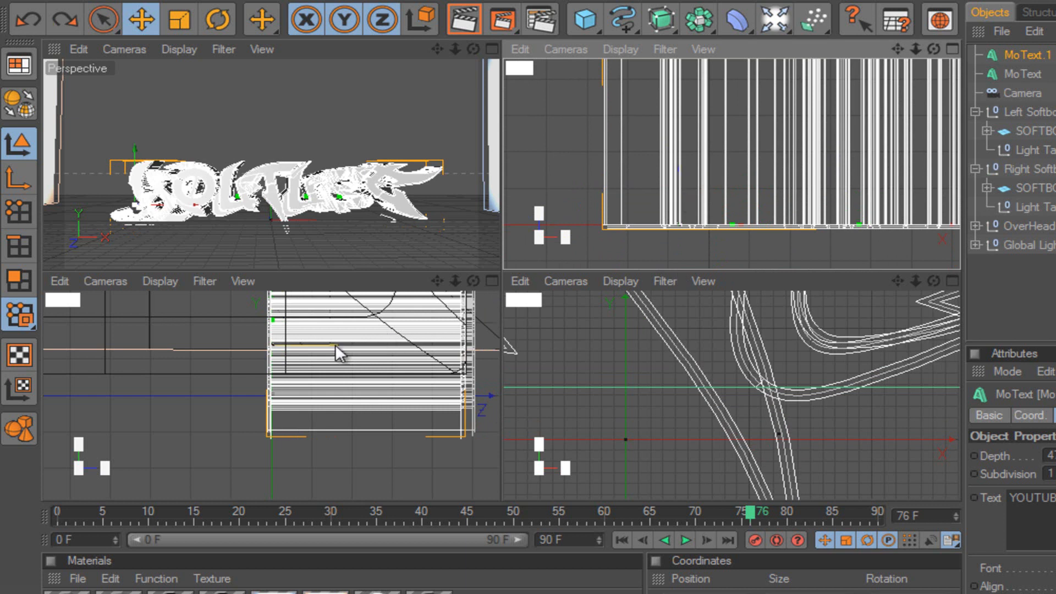
Move the duplicated text along its depth axis so it sits centred within the original's extrusion, deselect it, and maximize the perspective view.
drag(898, 48, 677, 272)
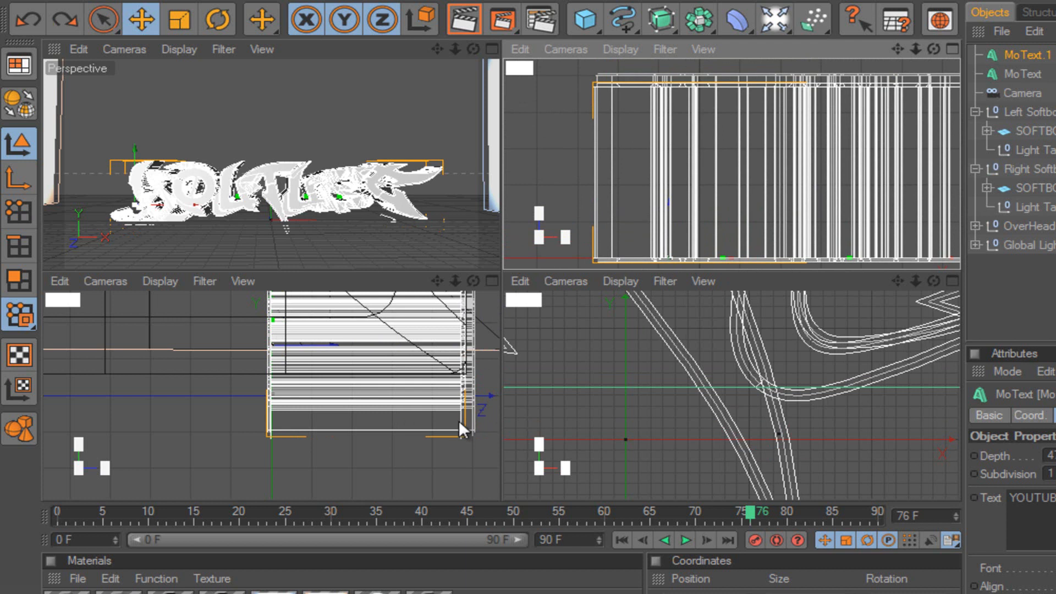
drag(332, 345, 500, 324)
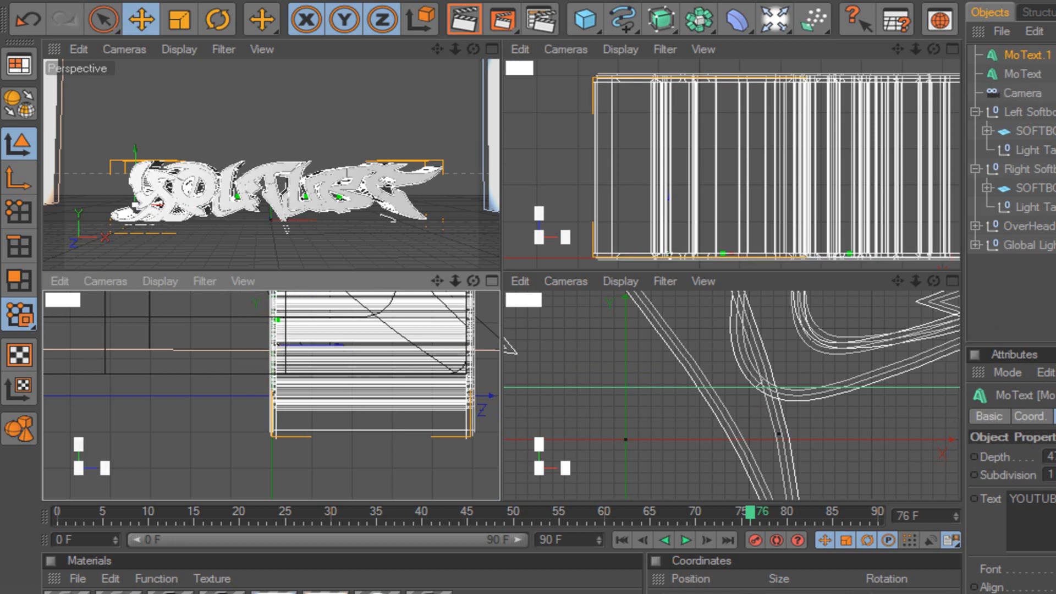
click(1045, 292)
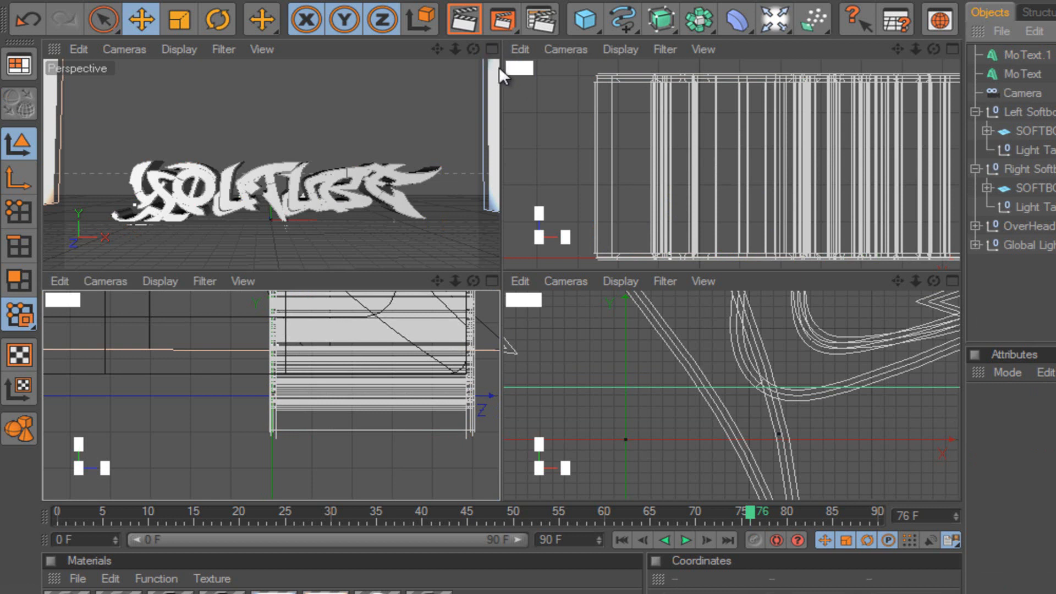
click(493, 49)
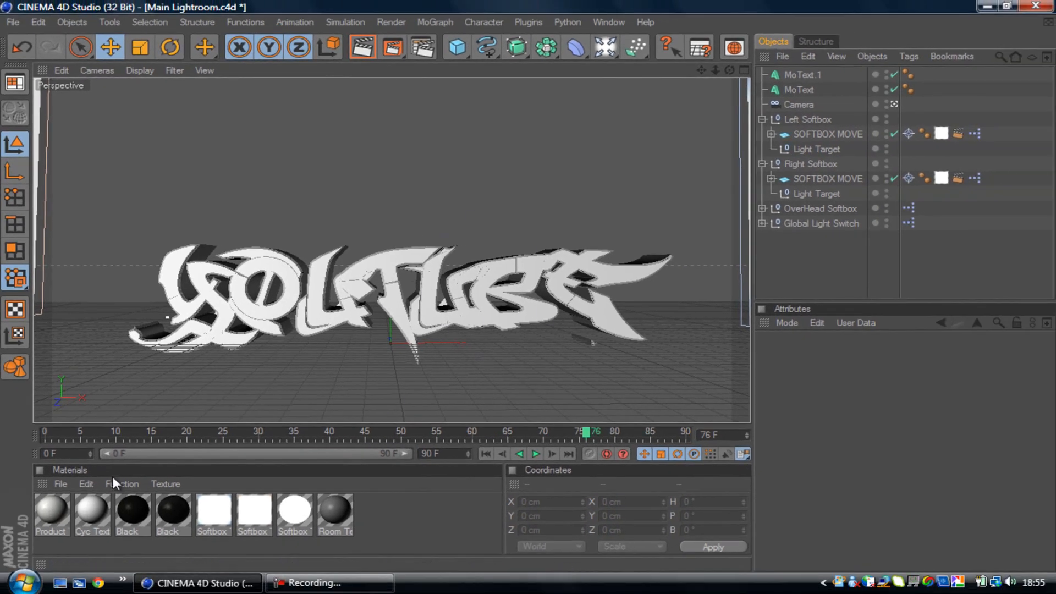
Create a new material and set its color to bright green with RGB 46, 255, 0.
click(60, 483)
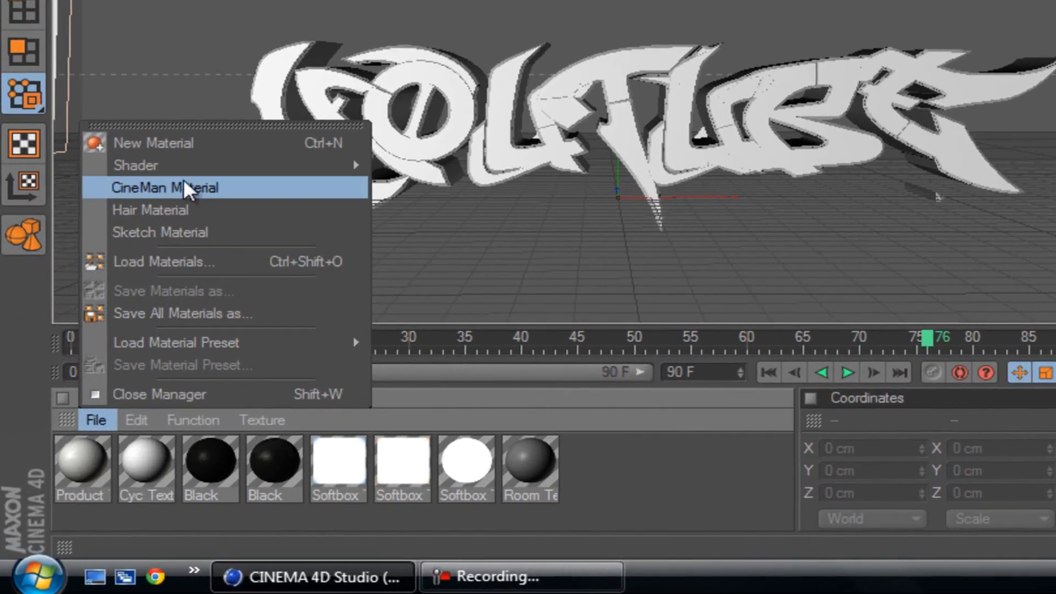
click(181, 157)
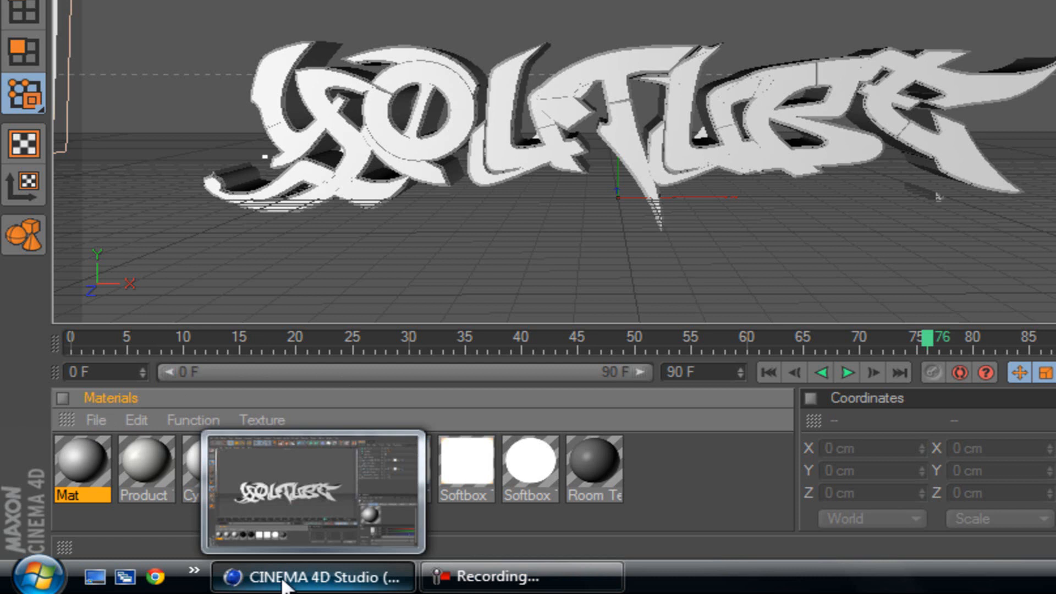
double_click(89, 448)
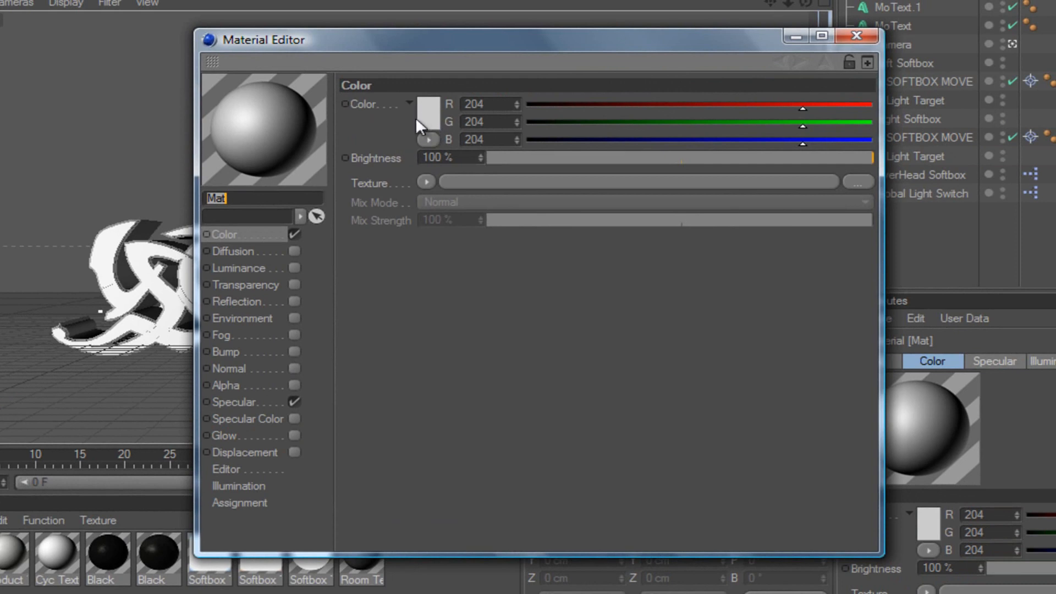
click(425, 113)
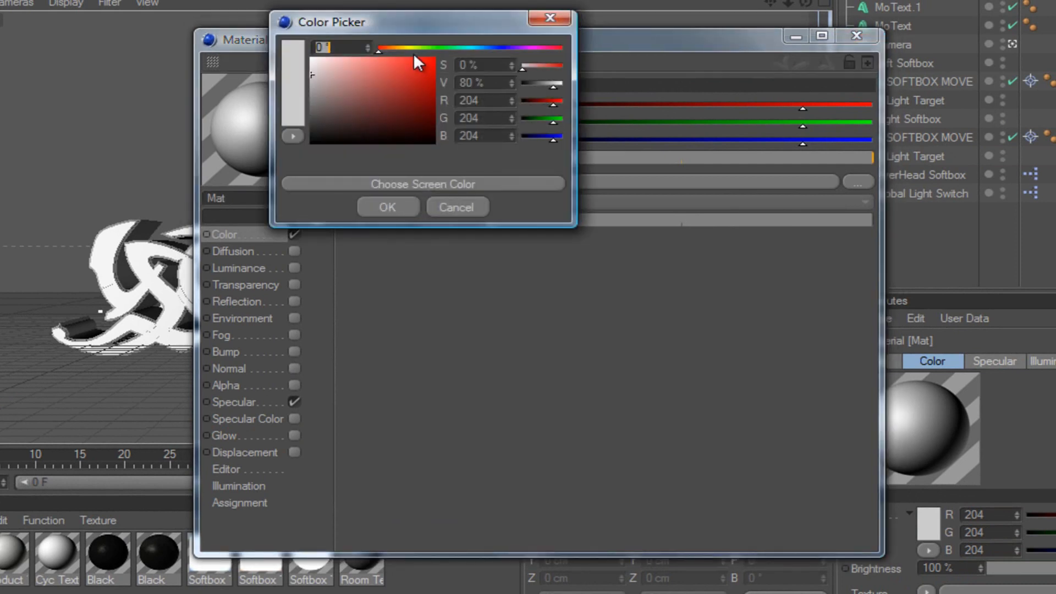
mouse_move(415, 48)
mouse_down()
mouse_move(452, 48)
mouse_move(428, 47)
mouse_move(421, 77)
mouse_move(540, 3)
mouse_up()
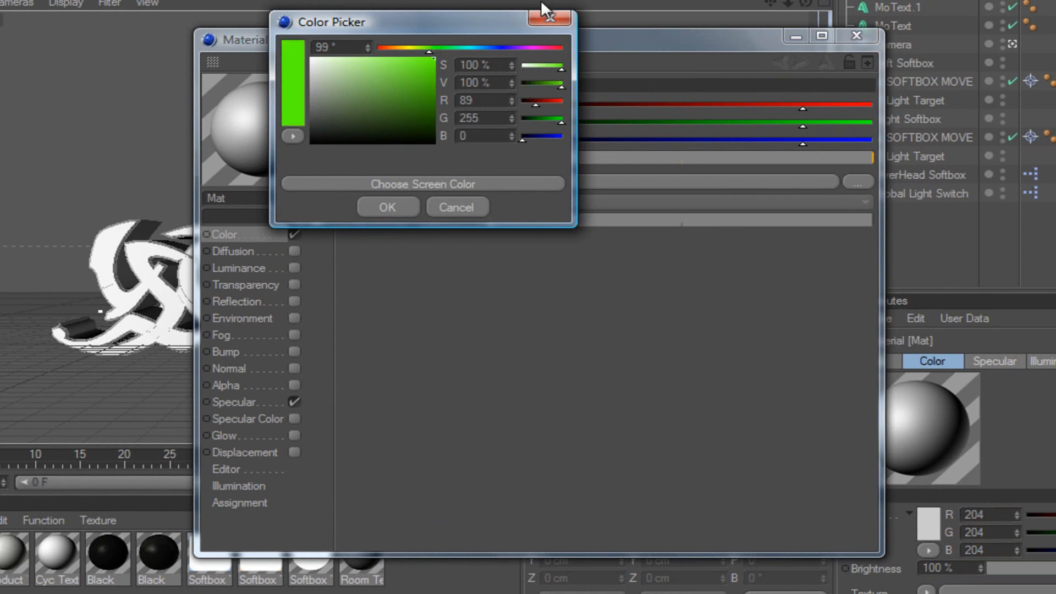
drag(430, 49, 434, 47)
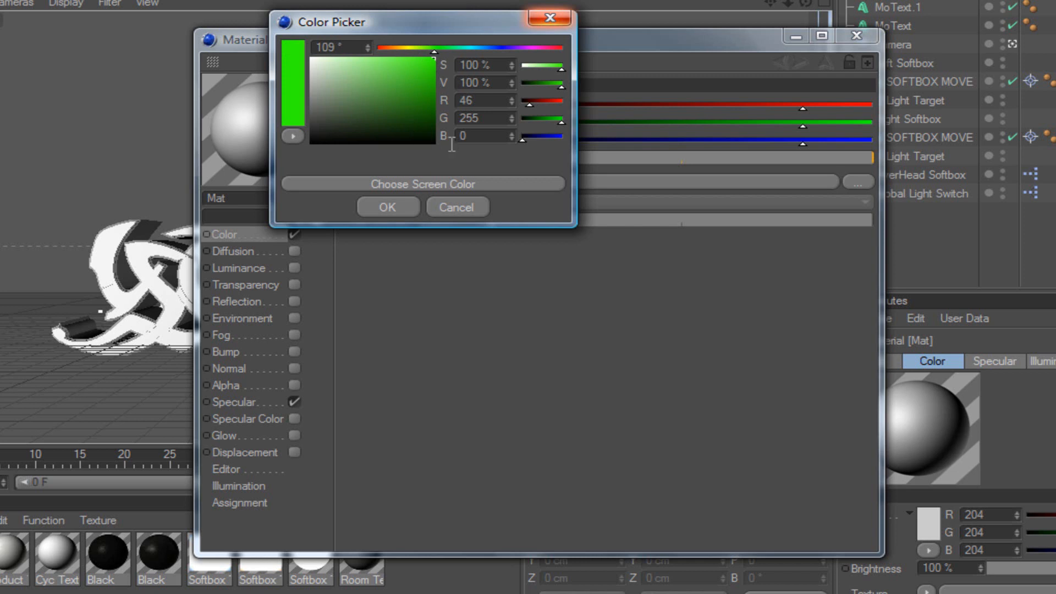
click(394, 207)
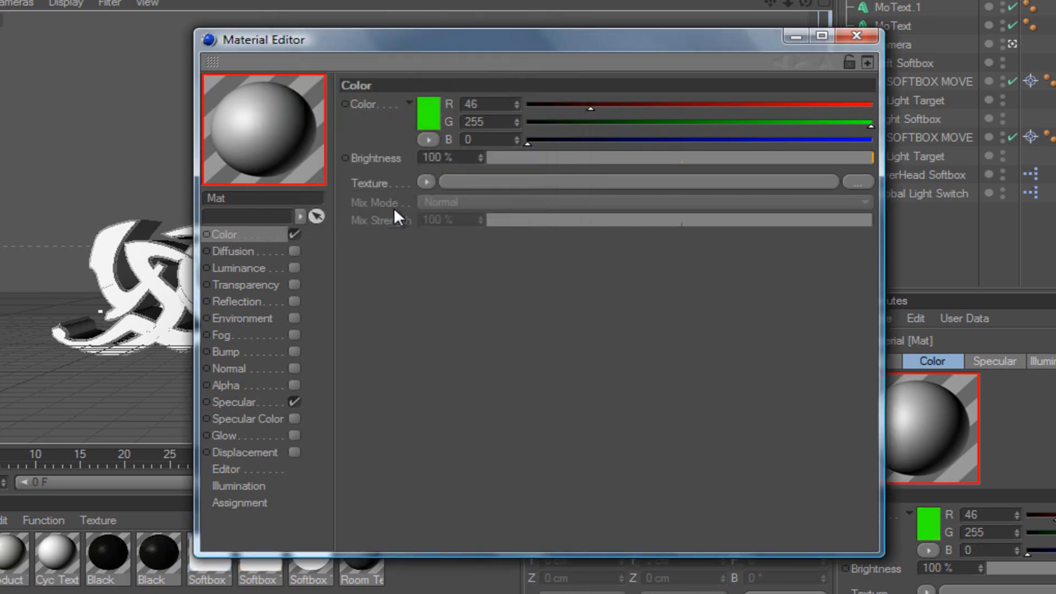
Enable reflection on the green material at 5% brightness, with a Fresnel texture at 50% mix strength.
click(293, 301)
drag(446, 160, 422, 160)
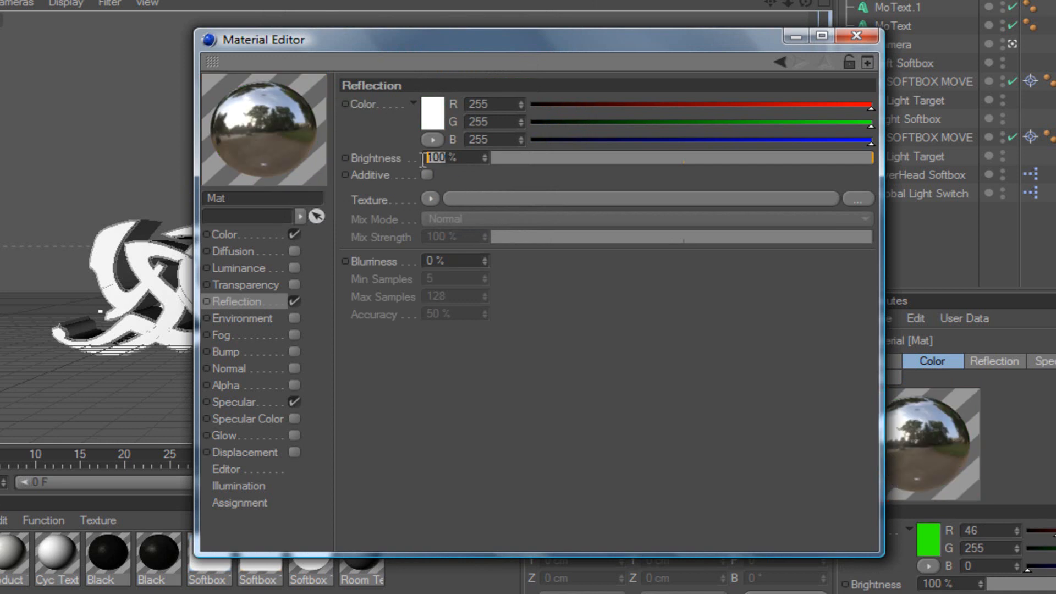
text(5)
key(Return)
click(430, 199)
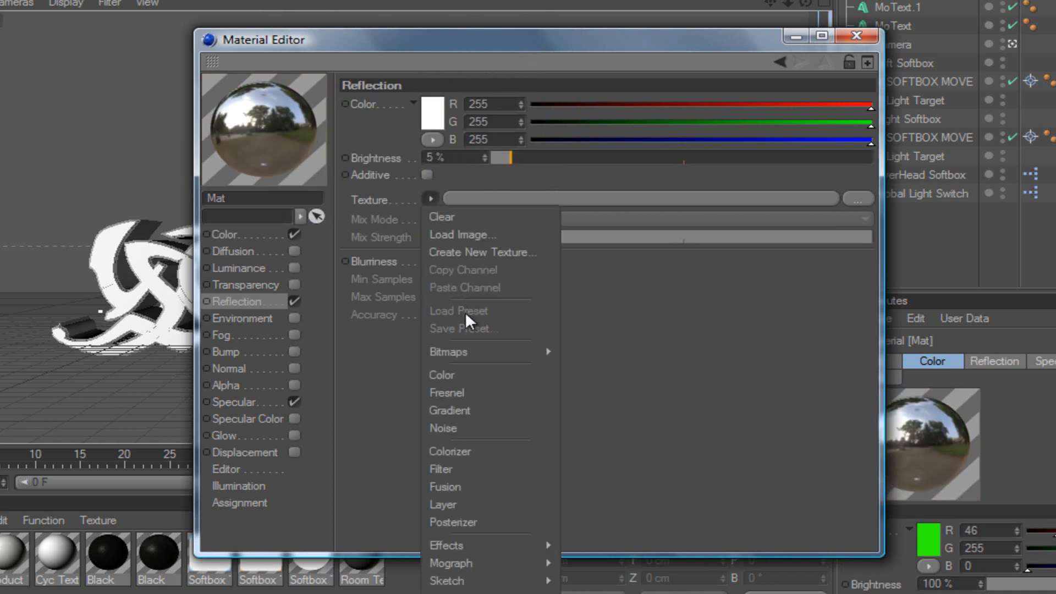
click(471, 393)
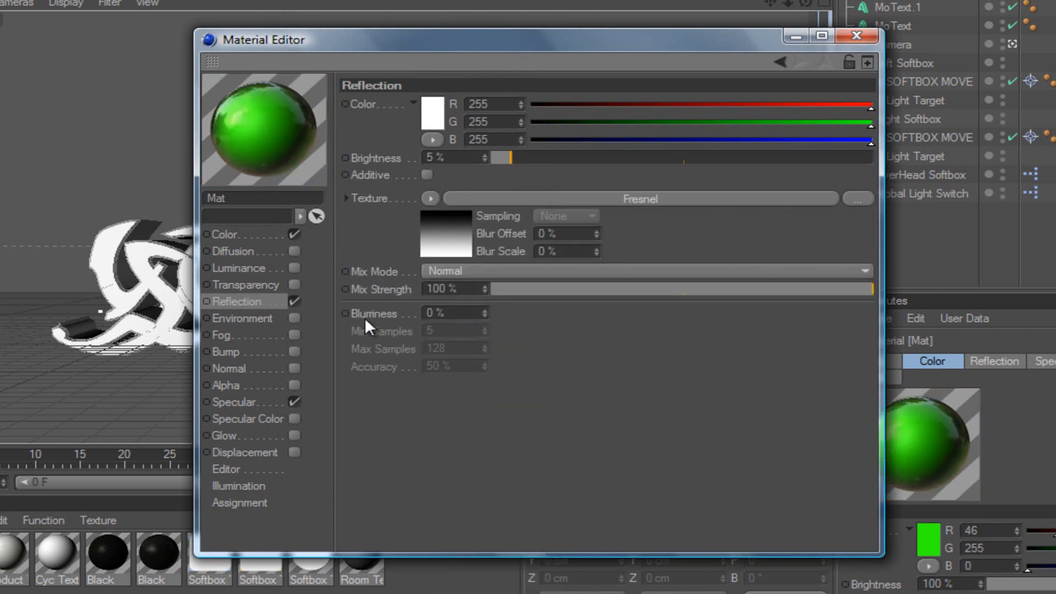
drag(446, 288, 407, 278)
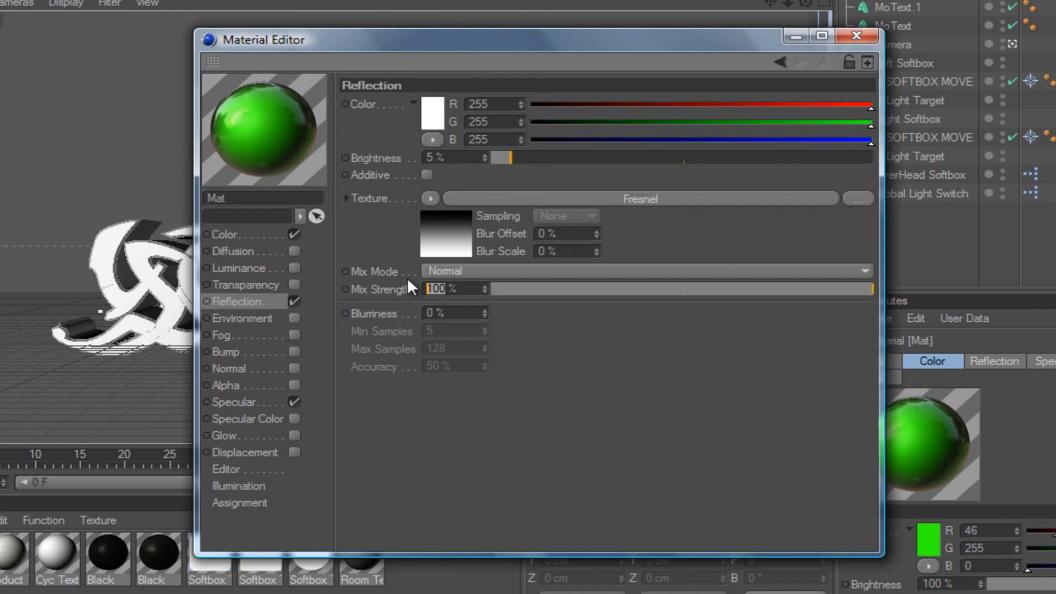
text(50)
key(Return)
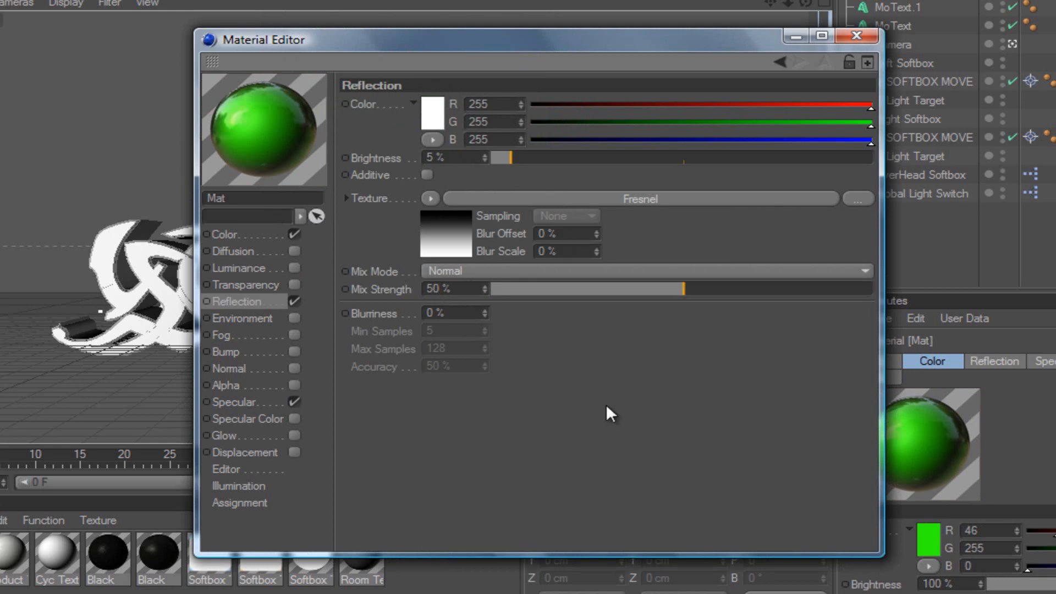
Set the green material's specular width to 16% and height to 87%, and apply it to the original MoText object.
click(253, 404)
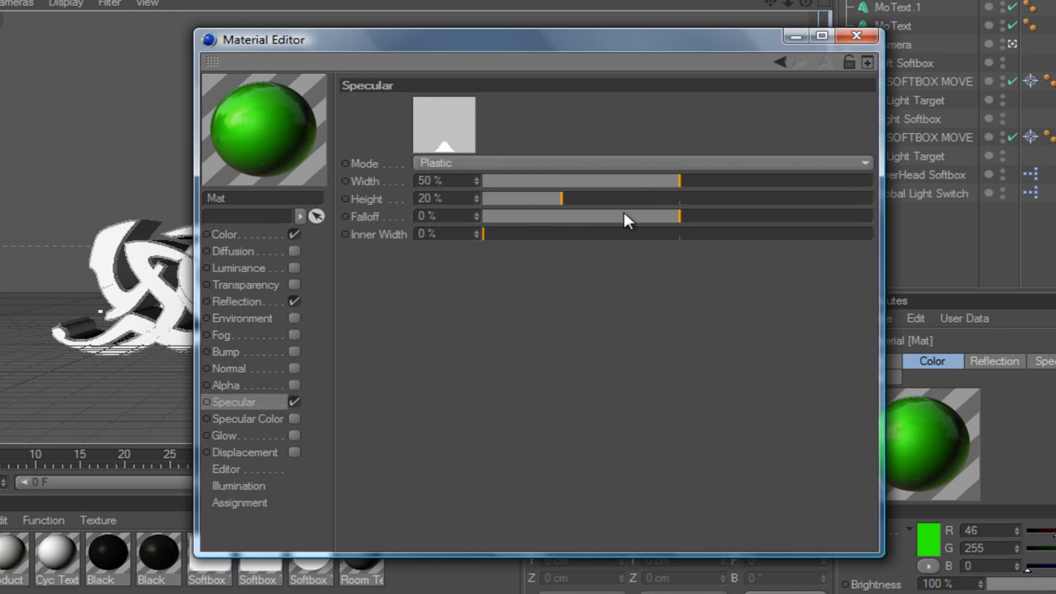
mouse_move(542, 178)
mouse_down()
mouse_move(529, 178)
mouse_move(545, 179)
mouse_up()
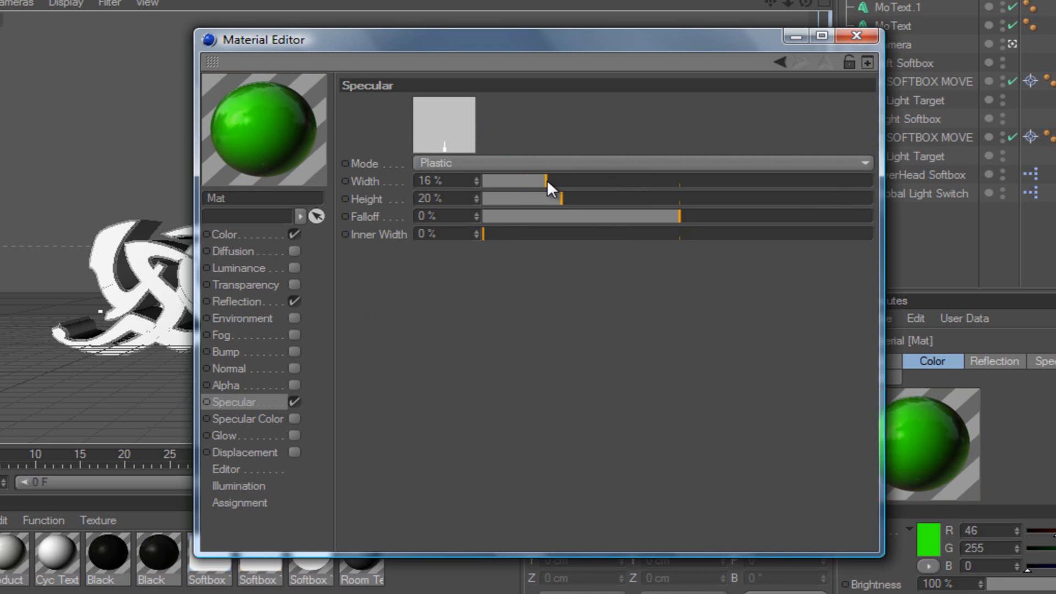
drag(552, 189, 826, 218)
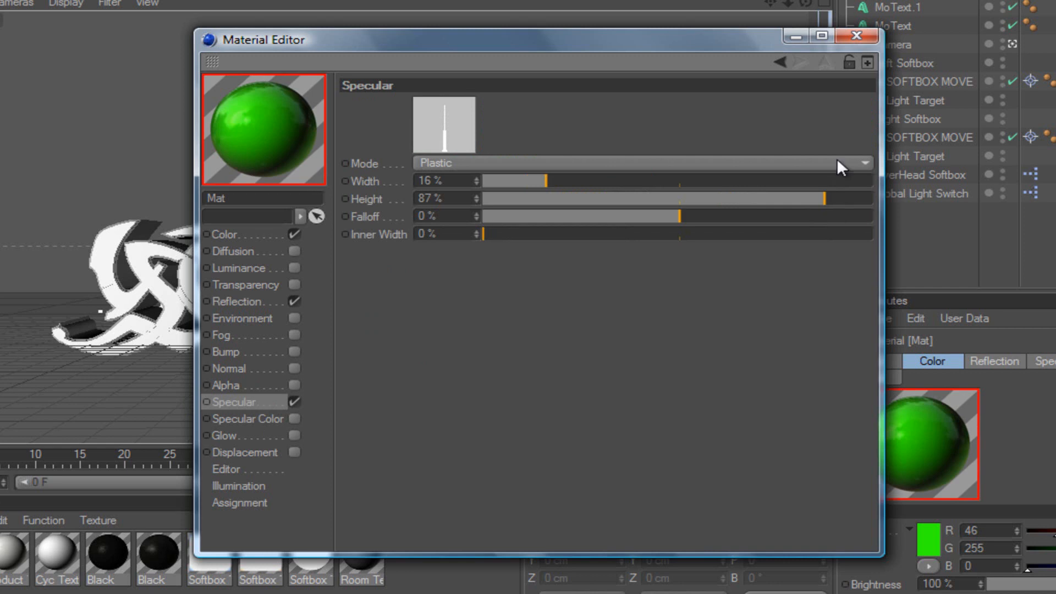
click(863, 39)
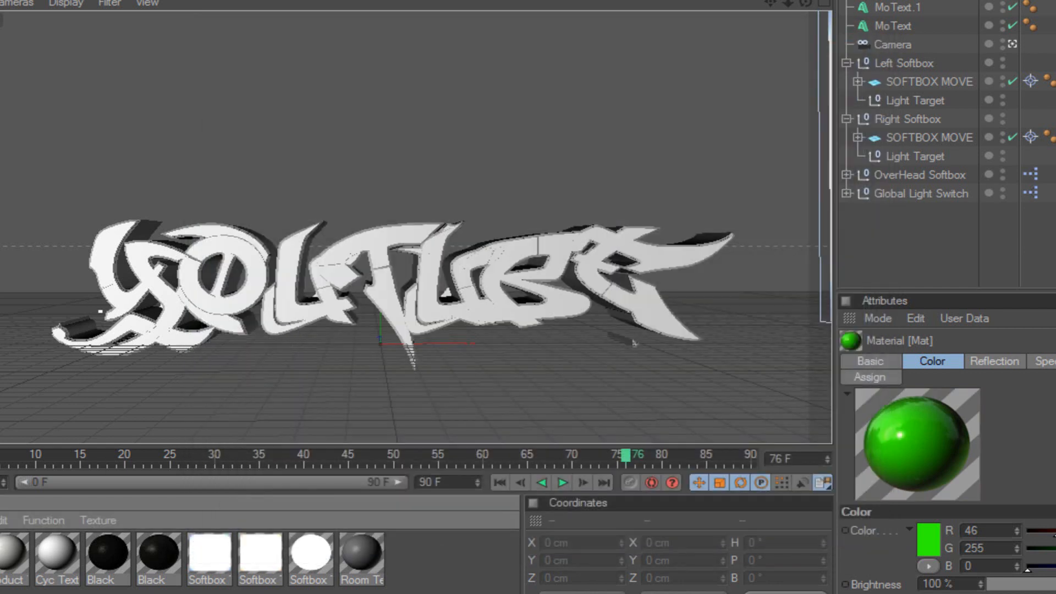
drag(8, 542, 886, 25)
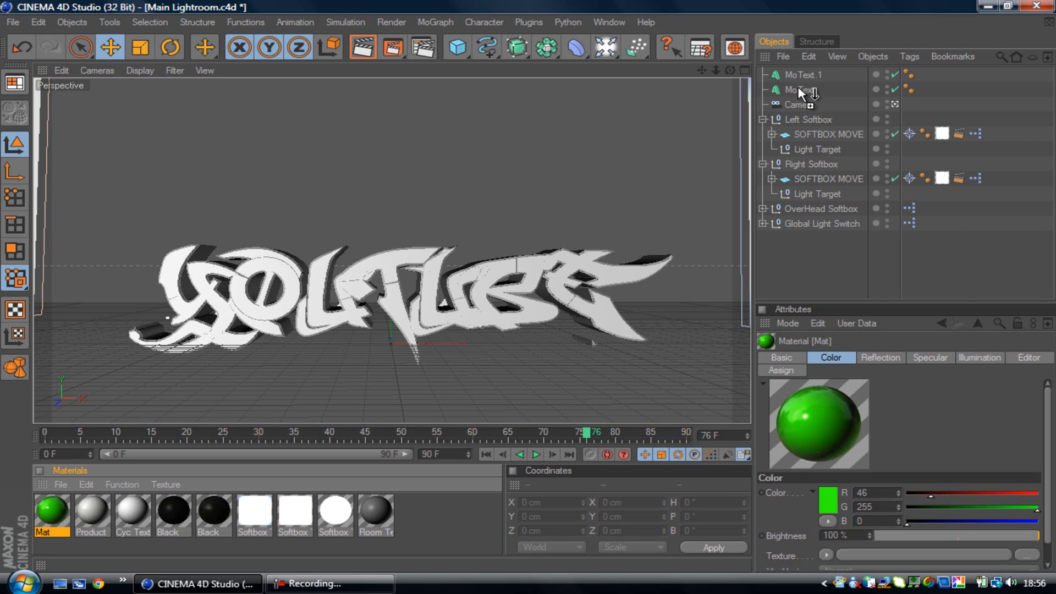
drag(800, 89, 799, 90)
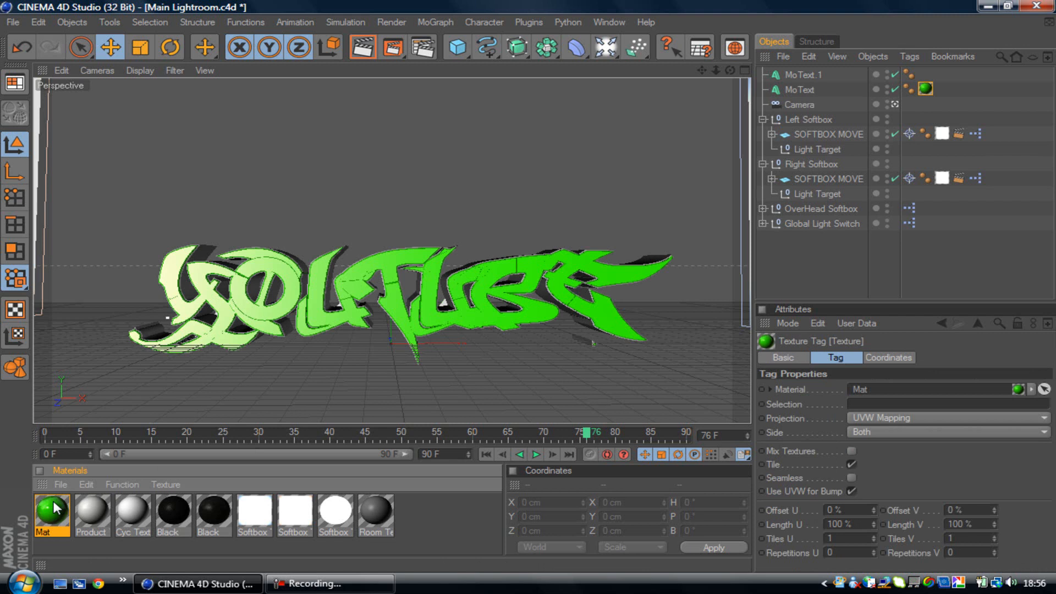
Duplicate the green material with its color set to RGB 21, 21, 21, and apply the copy to the MoText.1 object.
drag(56, 508, 89, 510)
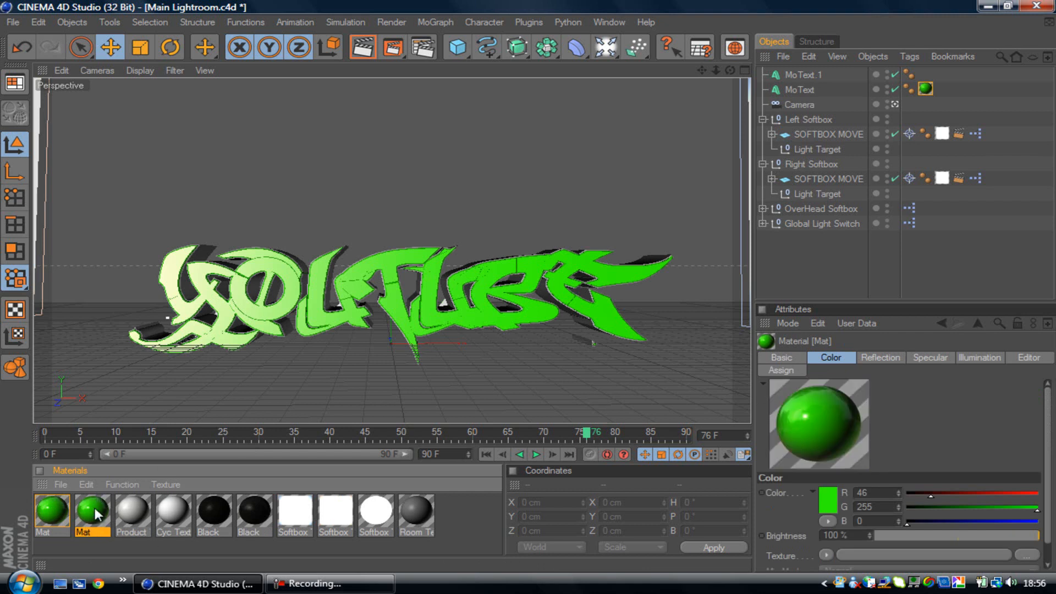
double_click(94, 511)
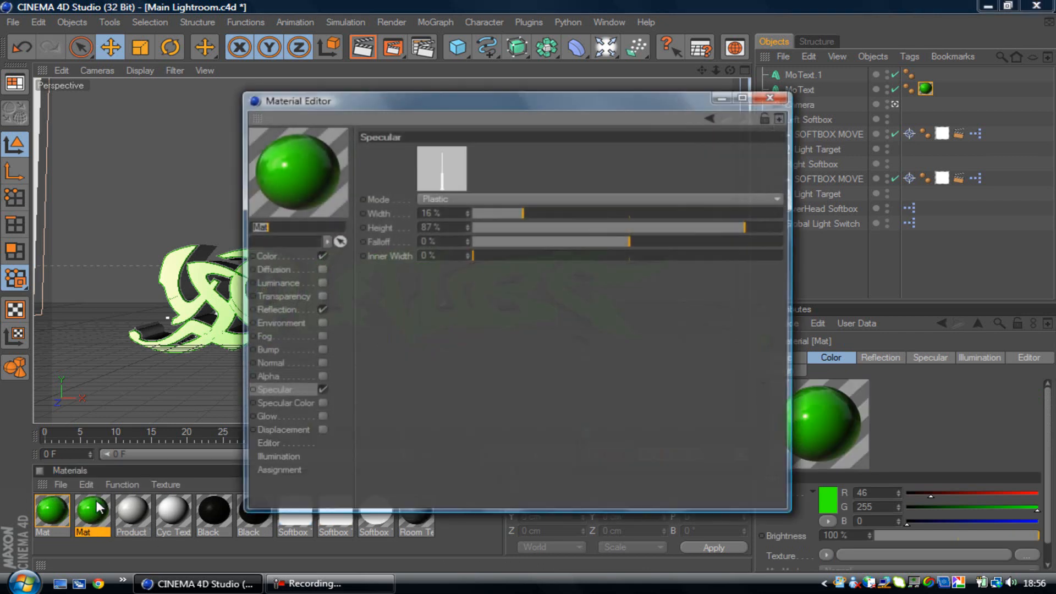
click(303, 255)
click(423, 161)
mouse_move(421, 161)
mouse_down()
mouse_move(344, 159)
mouse_move(316, 173)
mouse_up()
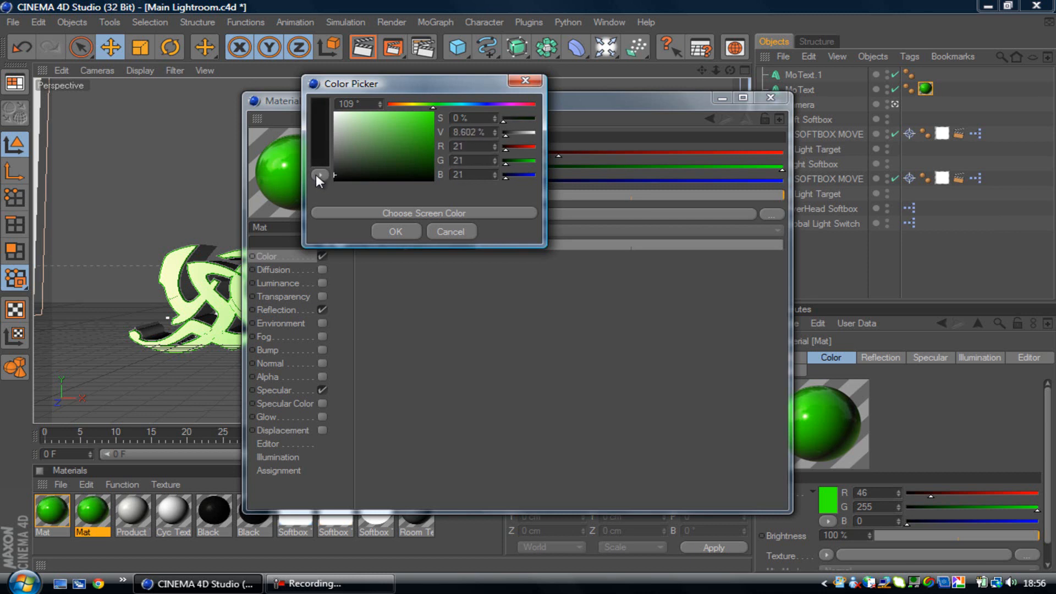
click(394, 231)
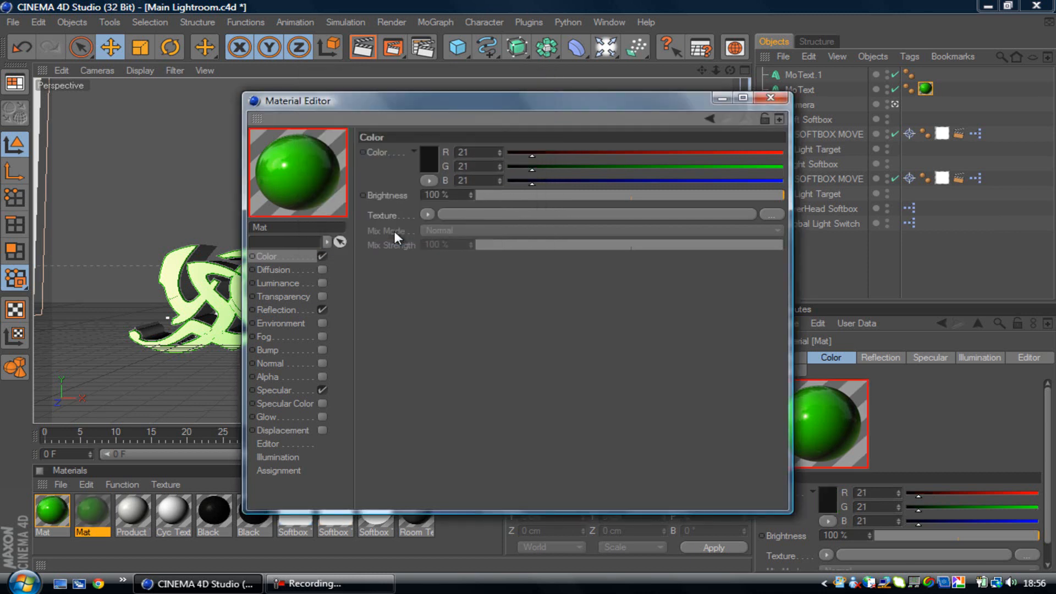
click(770, 98)
drag(91, 514, 814, 75)
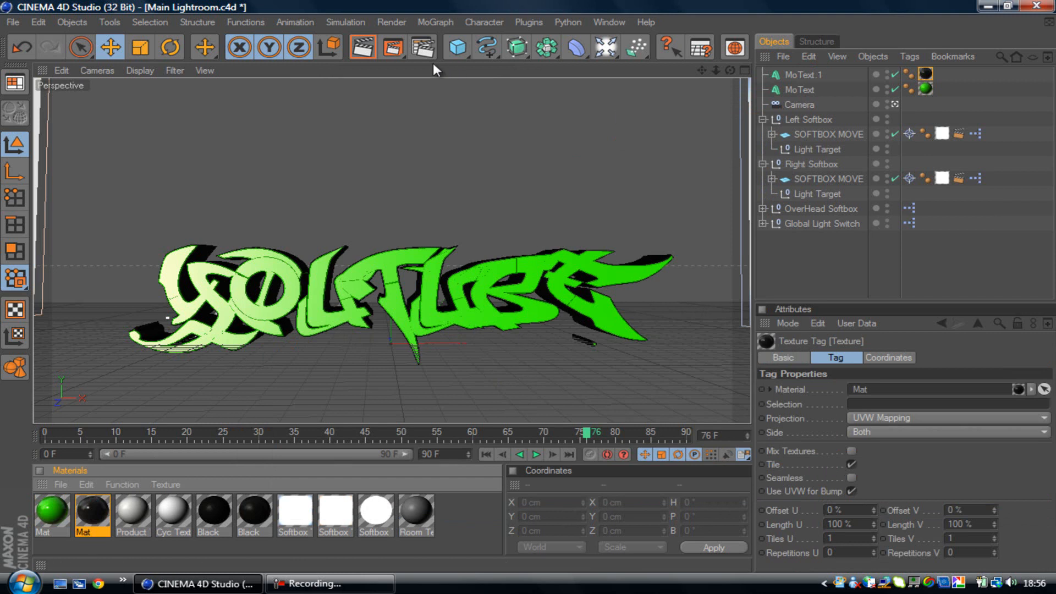
Set the render output to save under the file name YOUTUBE and close the render settings.
click(422, 47)
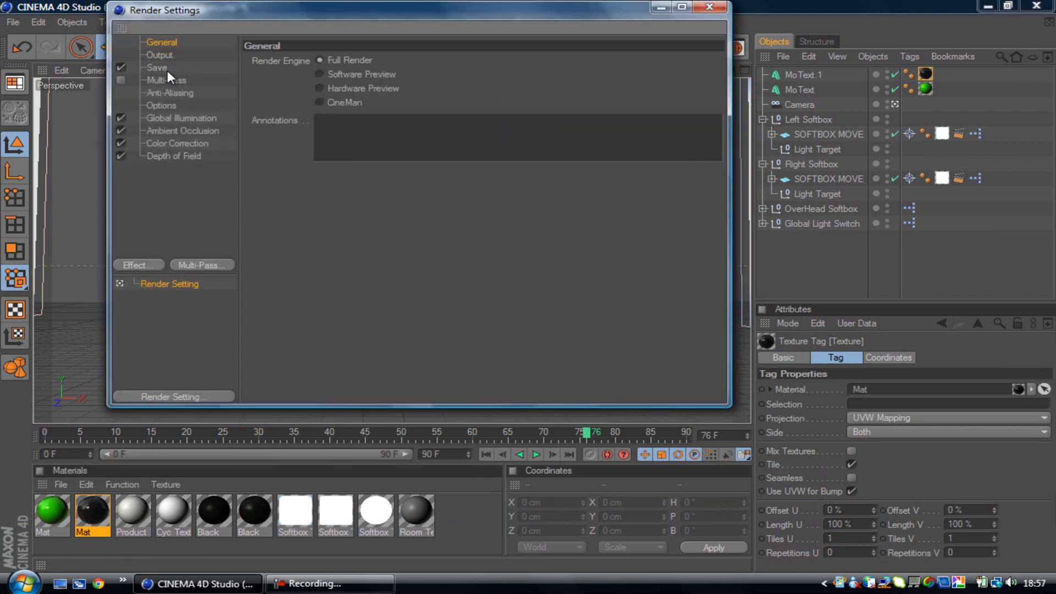
click(160, 67)
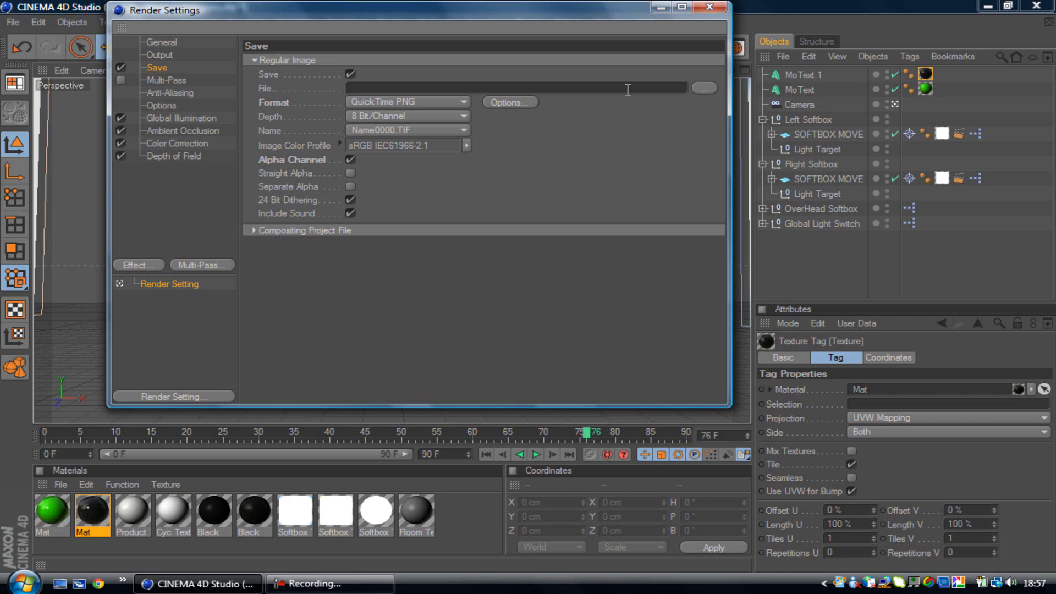
click(706, 90)
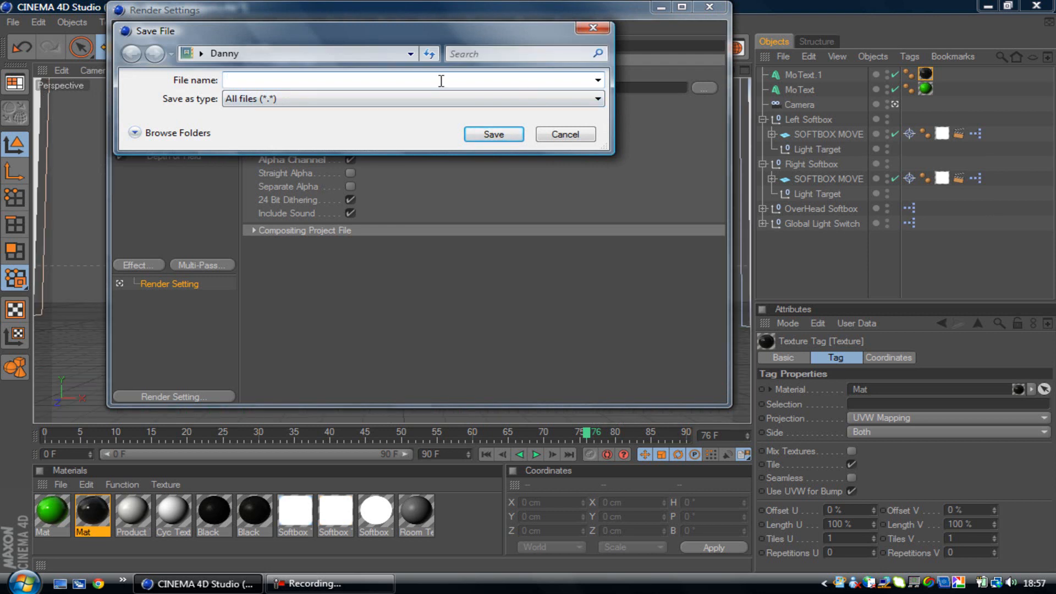
text(YOUTUBE)
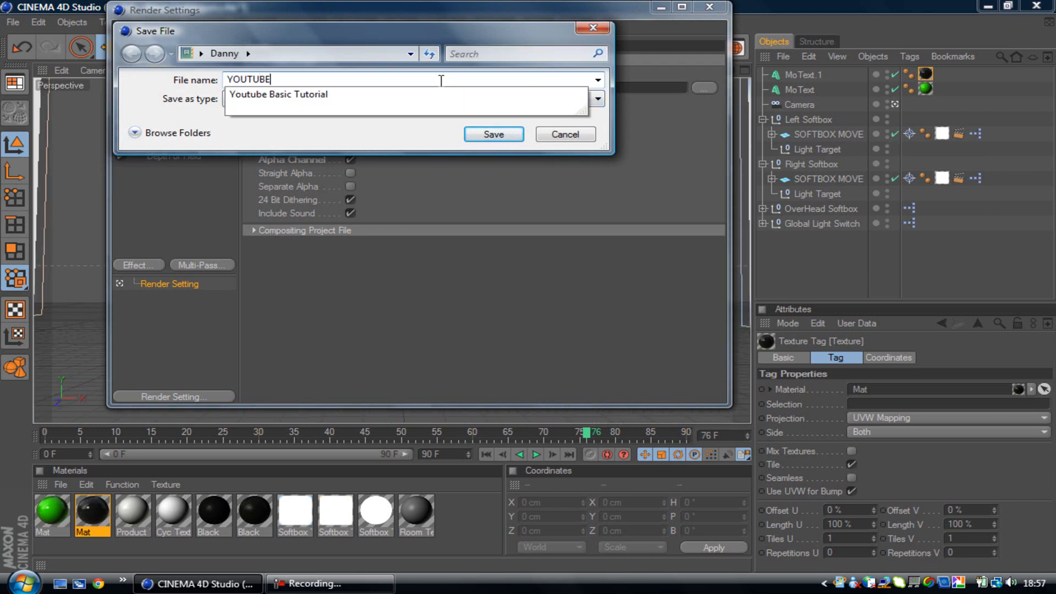
click(493, 134)
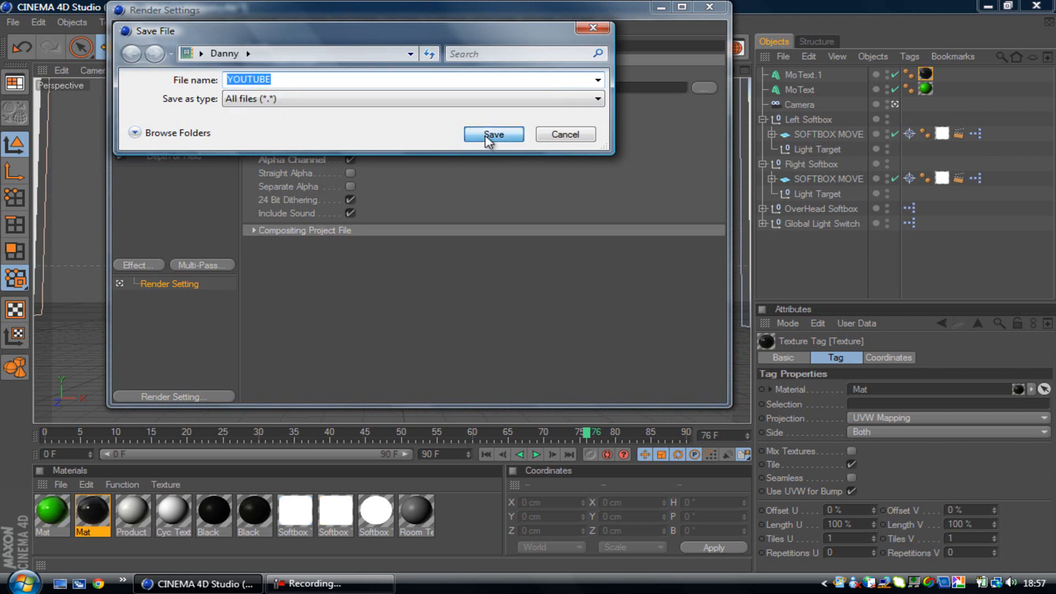
click(710, 8)
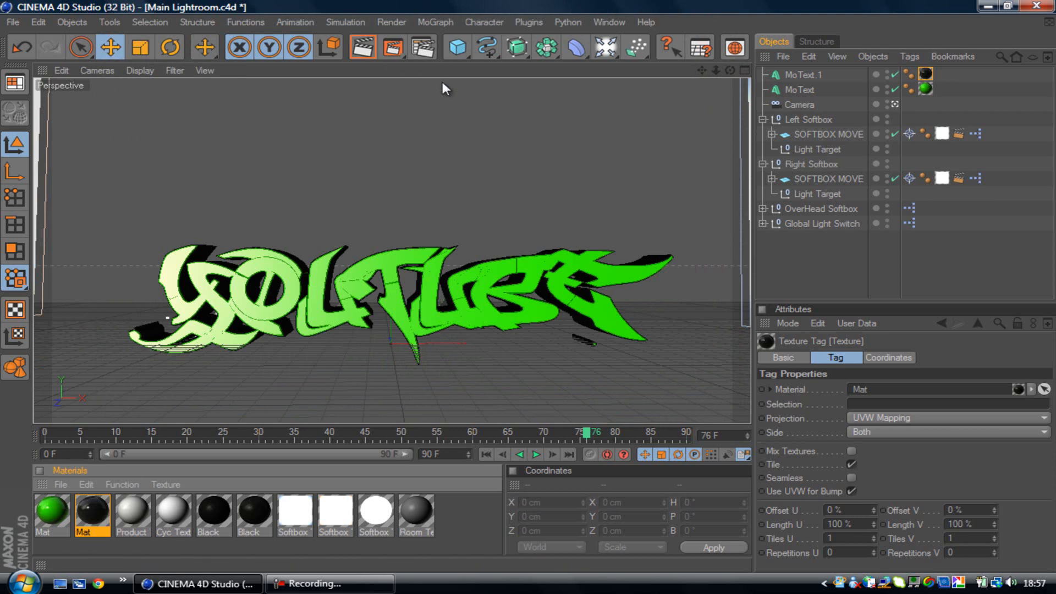
Render the current frame to the Picture Viewer, continuing past the missing softbox textures, and close the viewer after the render finishes.
click(395, 48)
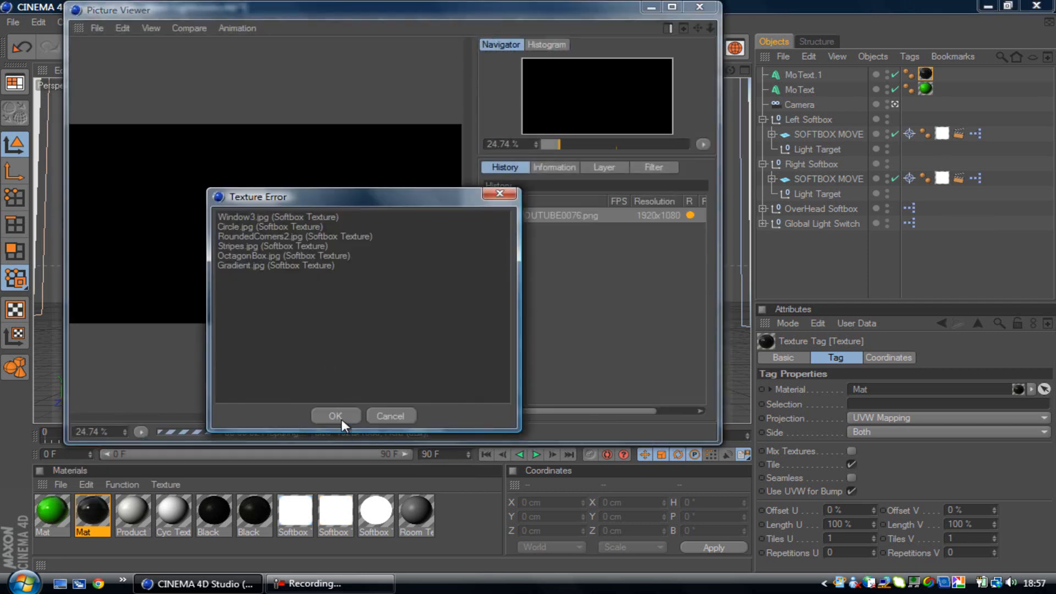
click(338, 416)
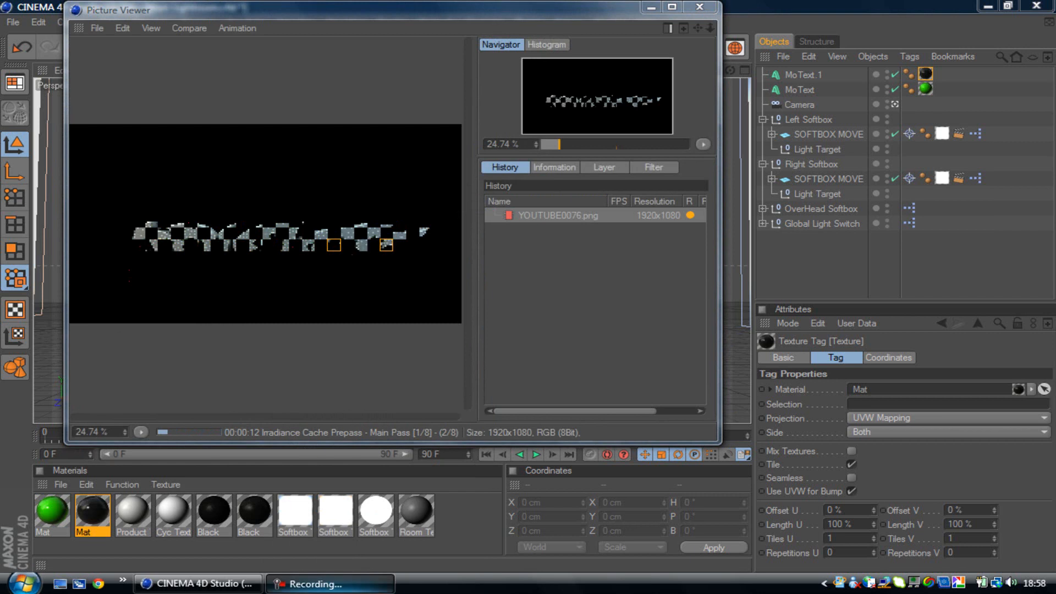
click(330, 584)
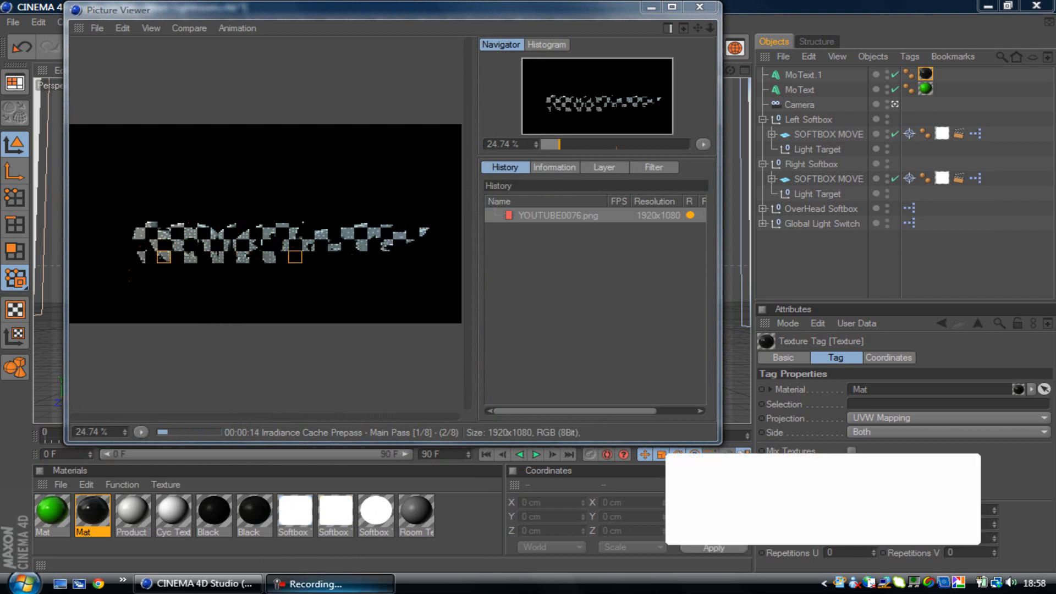
click(978, 520)
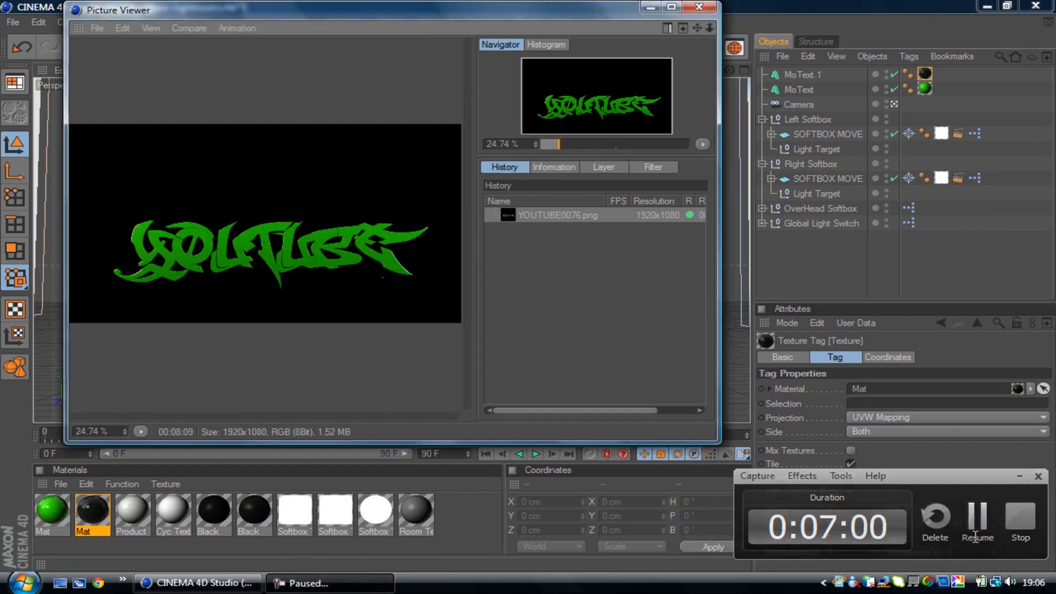
click(978, 523)
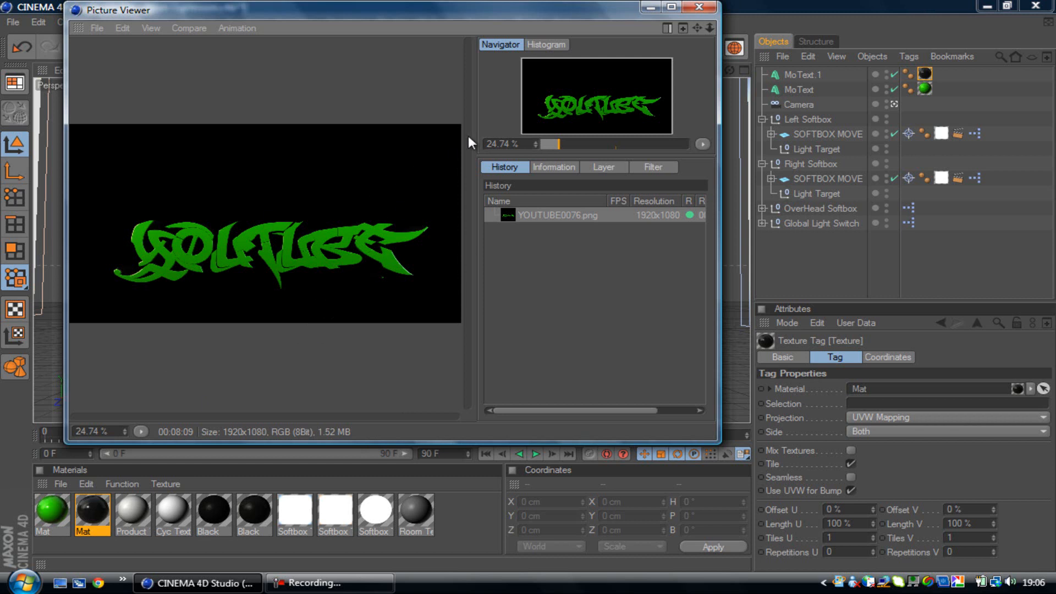
click(699, 7)
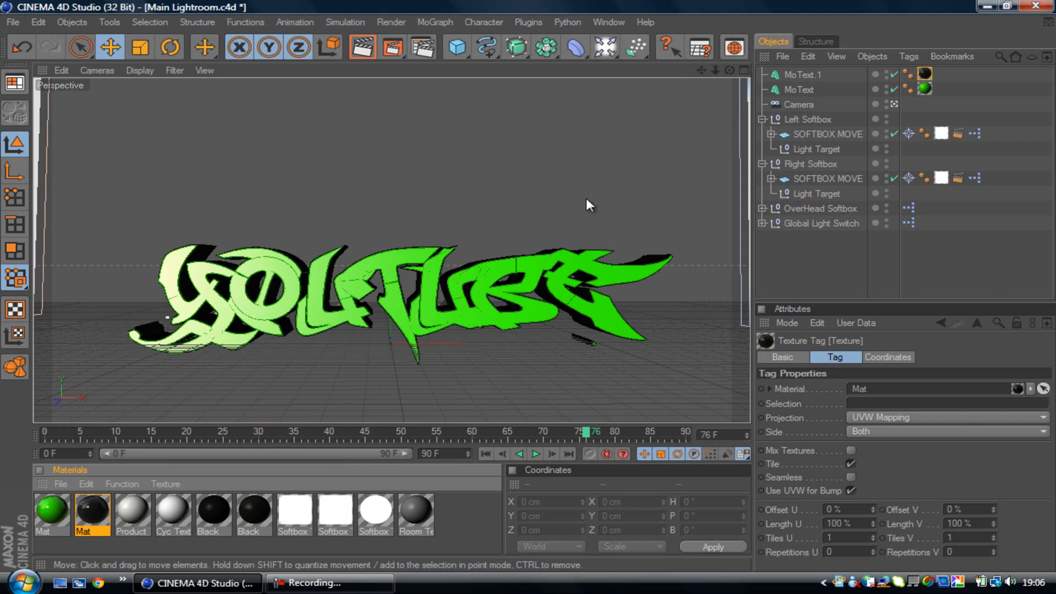
Select both MoText objects together and highlight their shared text for editing.
click(801, 74)
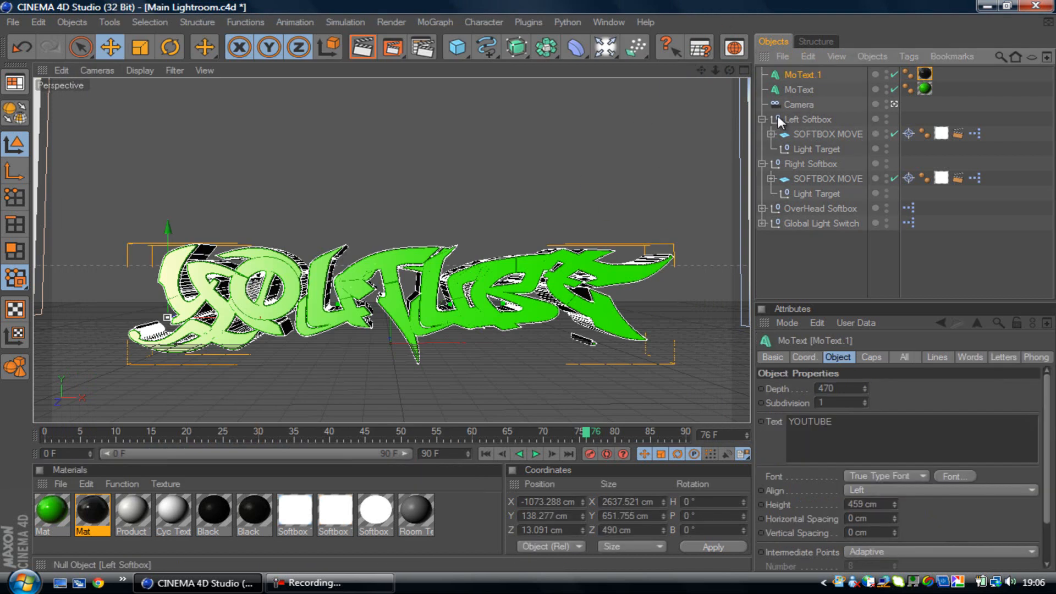
ctrl+click(794, 91)
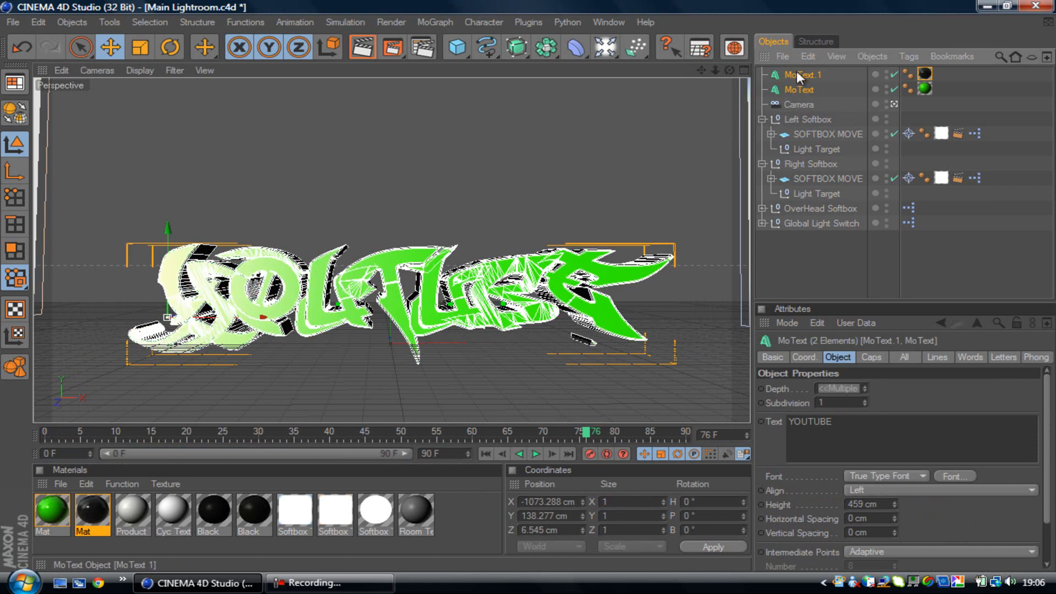
double_click(809, 422)
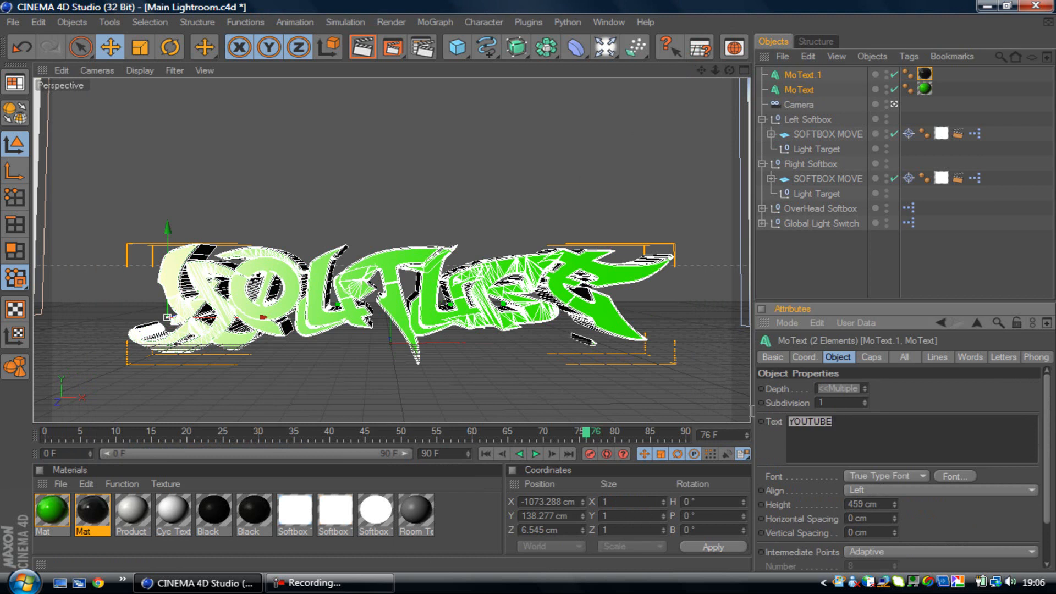
drag(766, 403, 903, 396)
Close the 3D program with its lightroom scene and return to the desktop.
click(1037, 7)
click(548, 349)
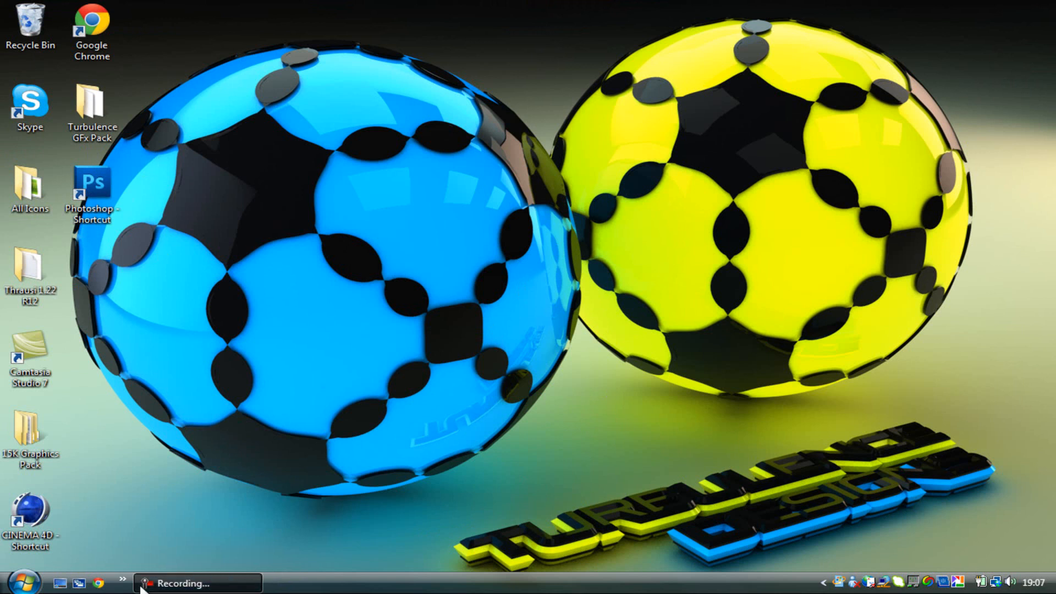
click(165, 583)
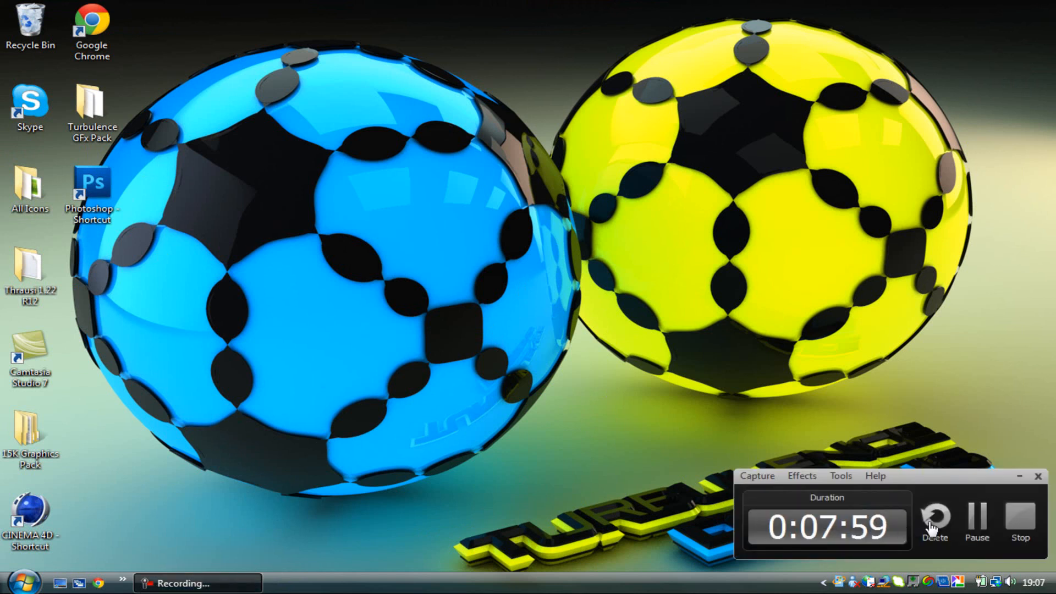